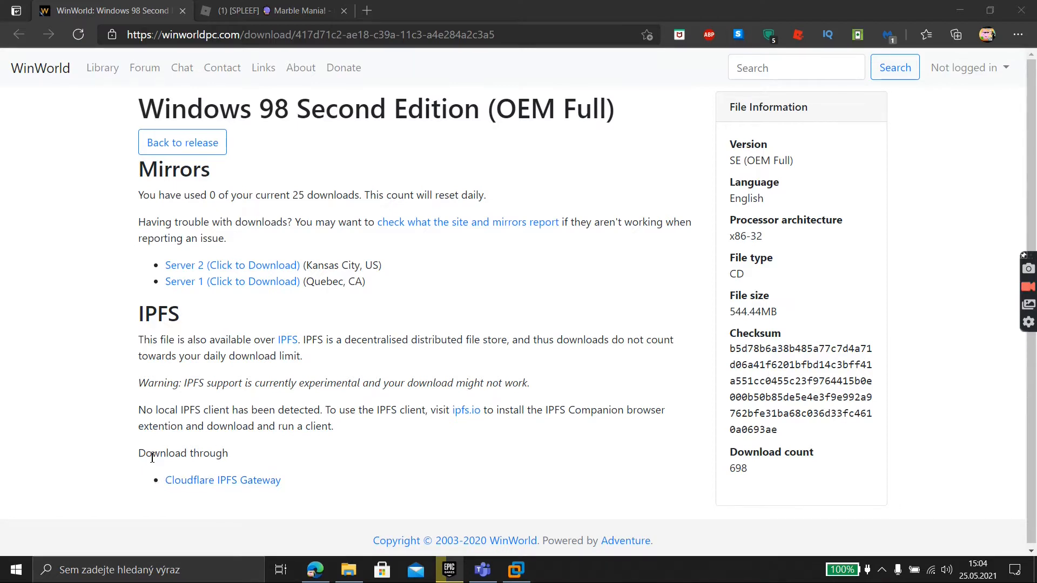
Select and clear some text on the WinWorld Windows 98 SE page, then switch to VMware Workstation
left_click_drag(152, 454, 253, 453)
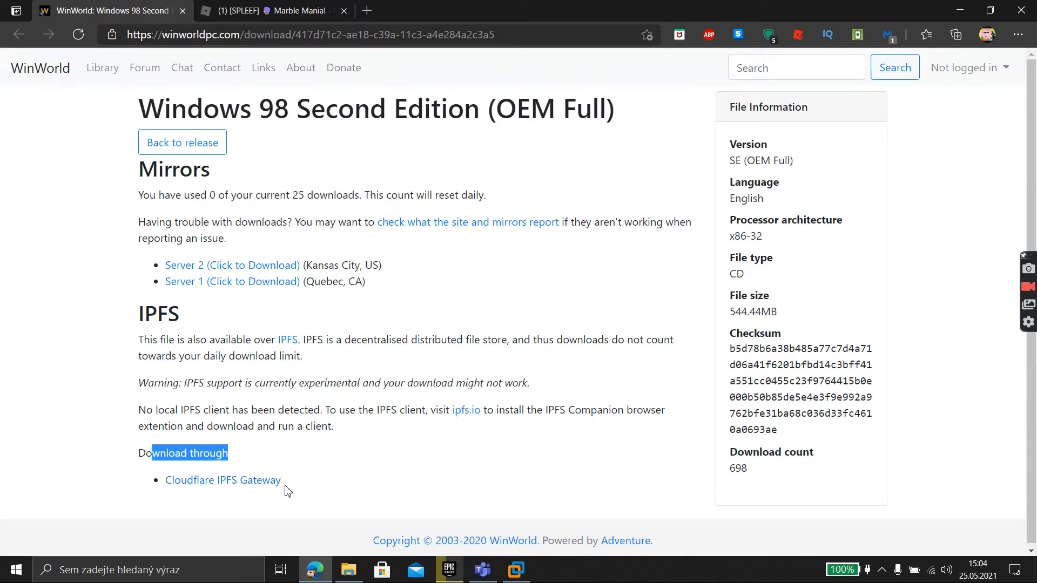
left_click(359, 470)
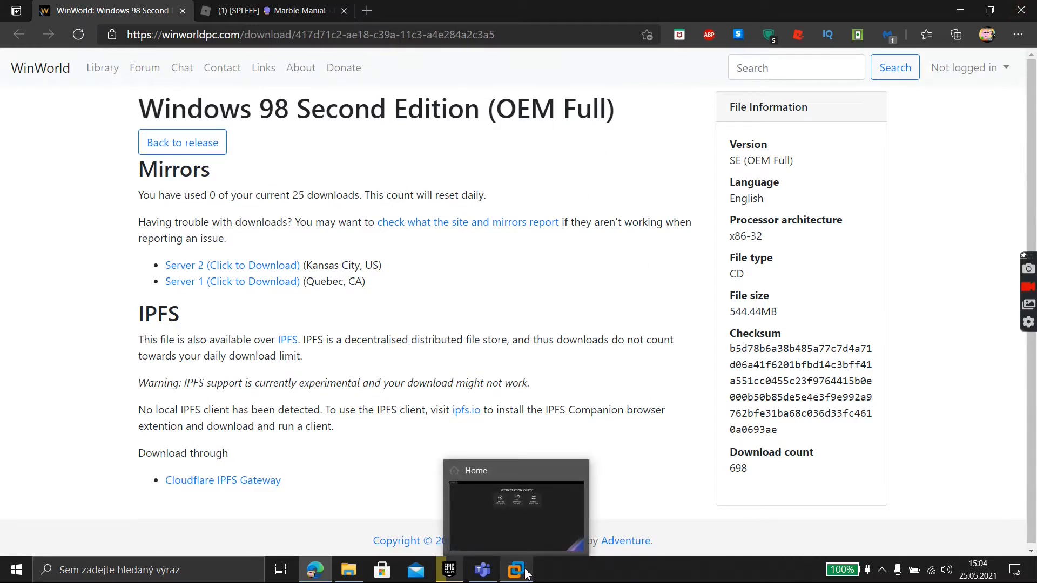
left_click(526, 574)
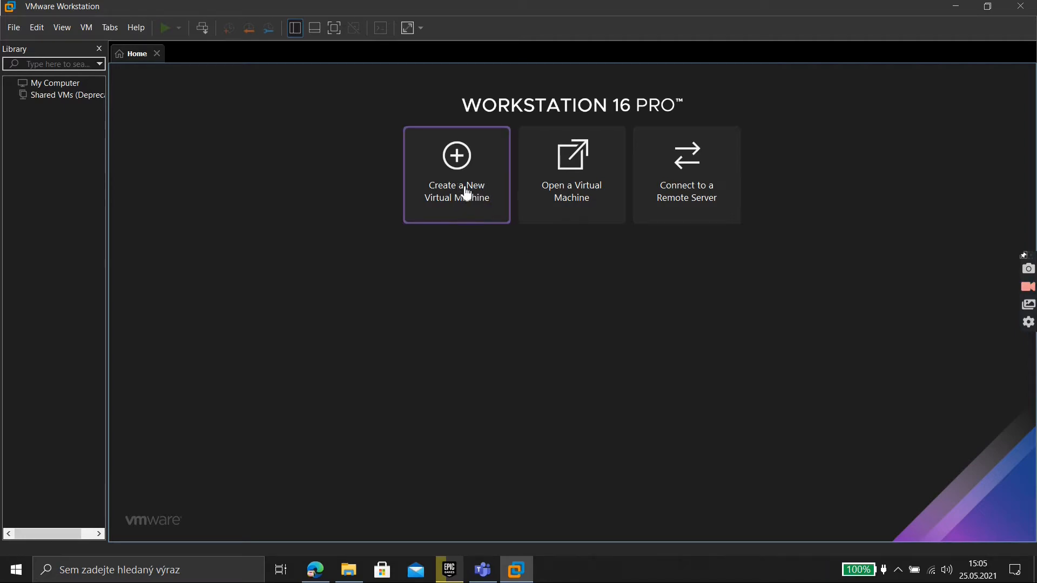
Start a new virtual machine from the File menu, keeping the Typical configuration
left_click(13, 27)
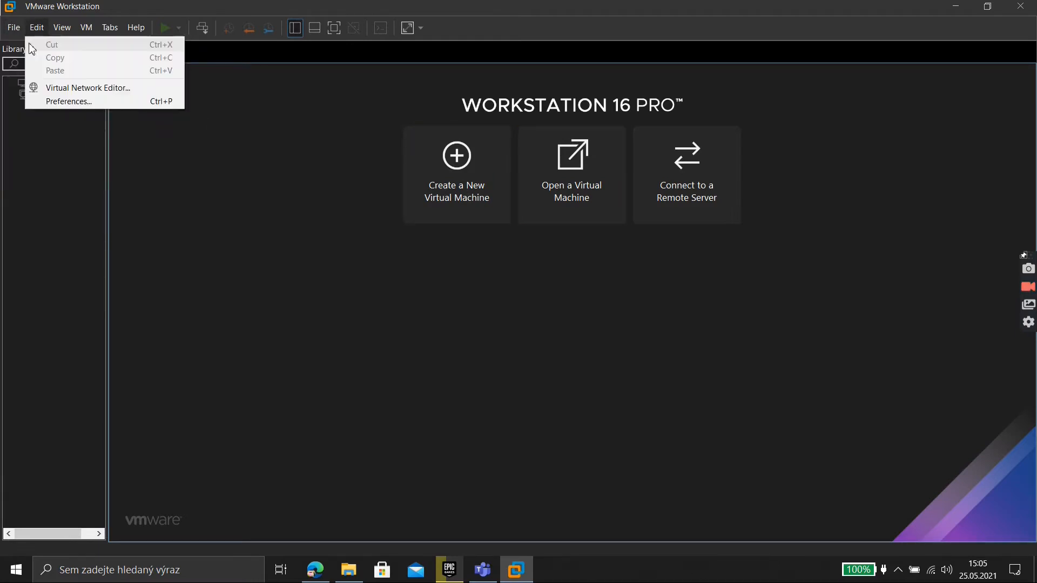
left_click(22, 47)
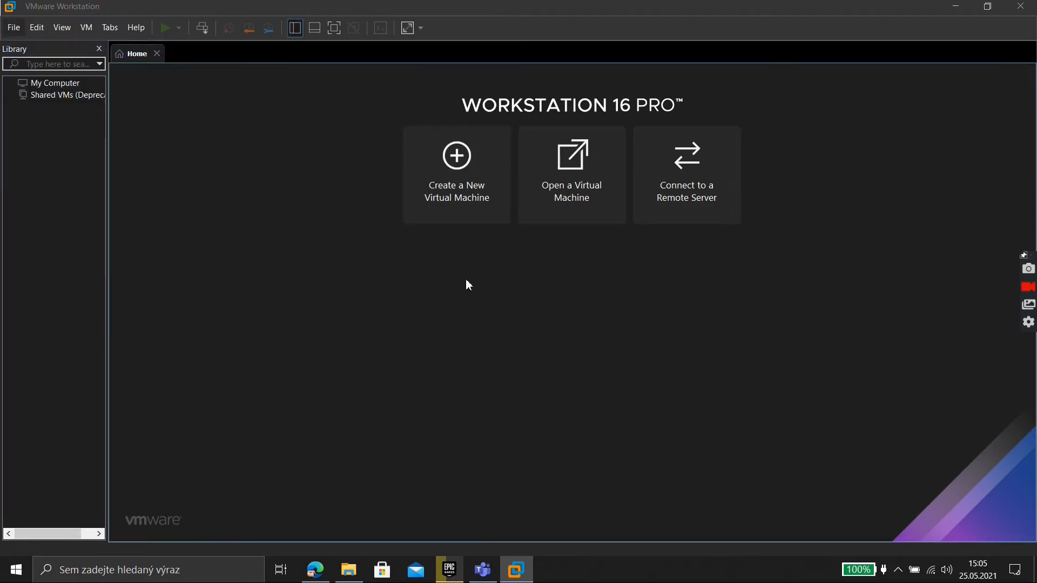
left_click(571, 407)
Select the Windows 98 Second Edition.iso image as the installer disc
left_click(617, 300)
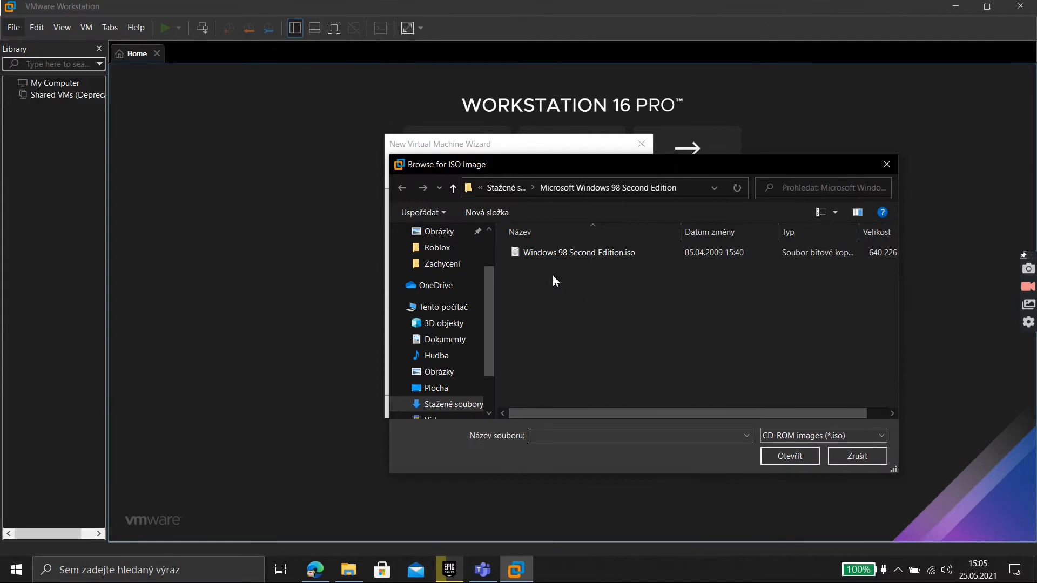
double_click(514, 253)
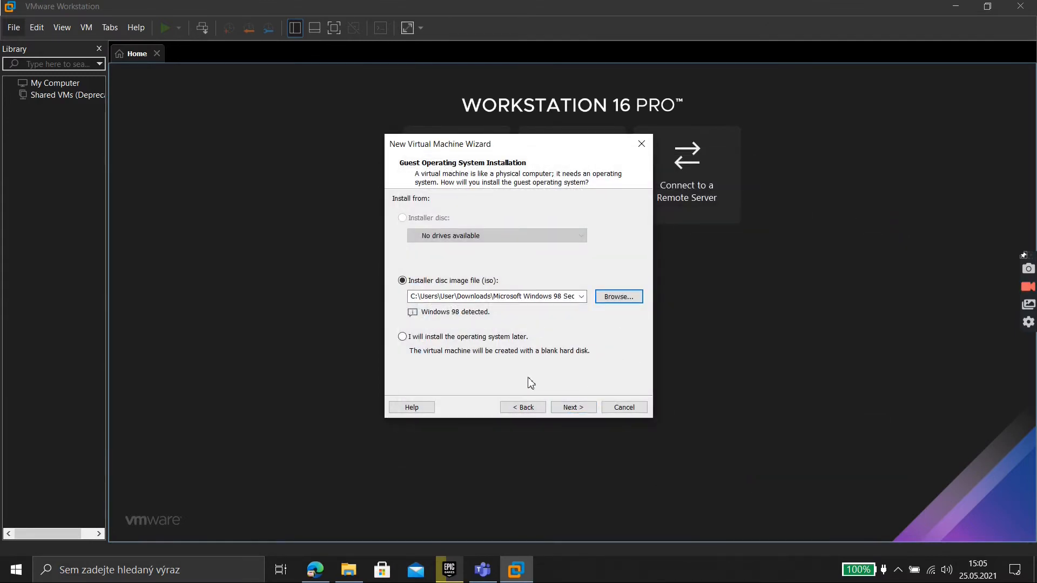
left_click(573, 408)
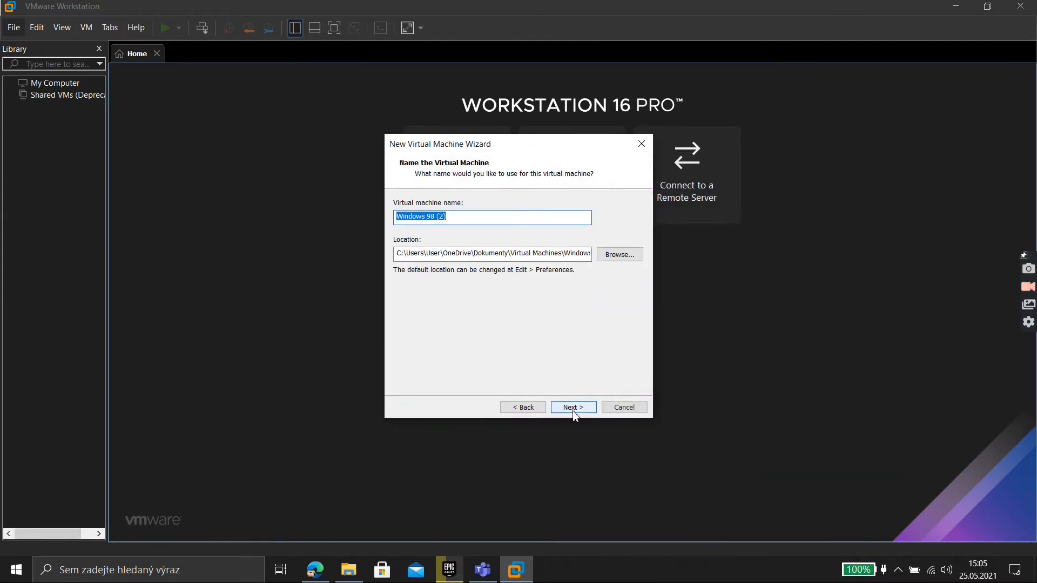
Name the virtual machine 'Windows 98 Old' after the path-already-exists errors
left_click(470, 221)
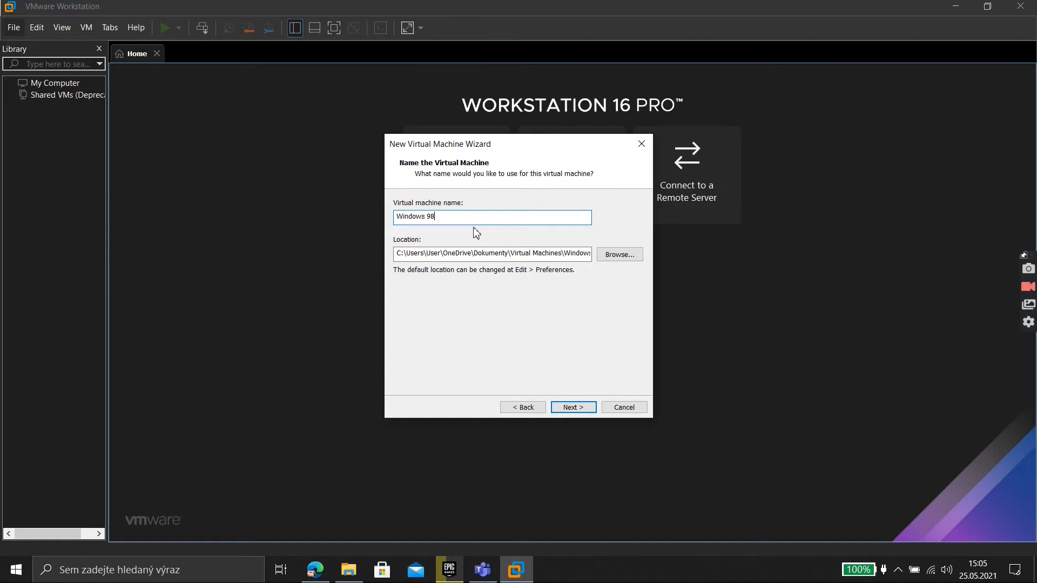
left_click(575, 410)
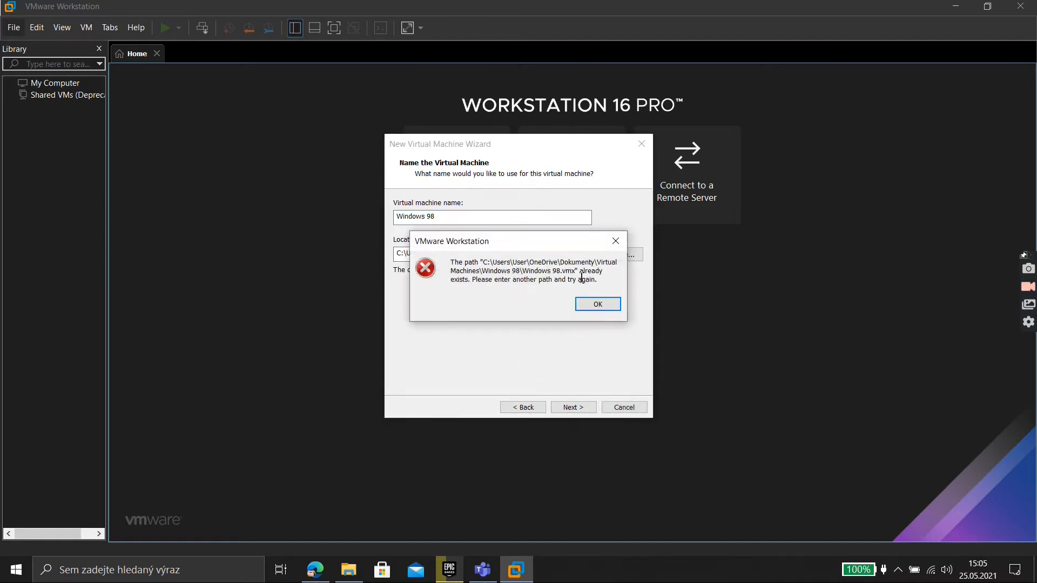
left_click(596, 303)
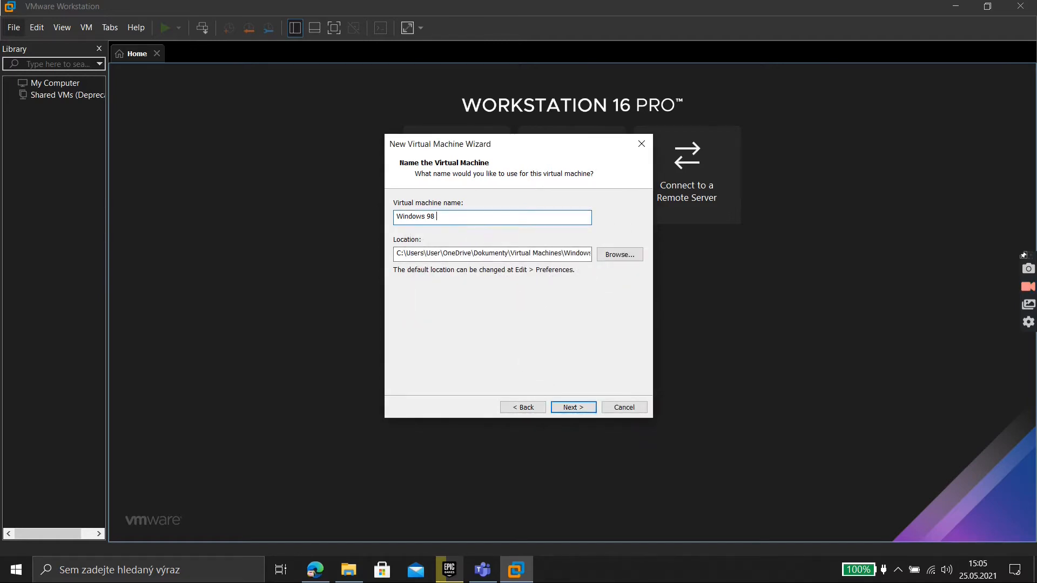
left_click(583, 408)
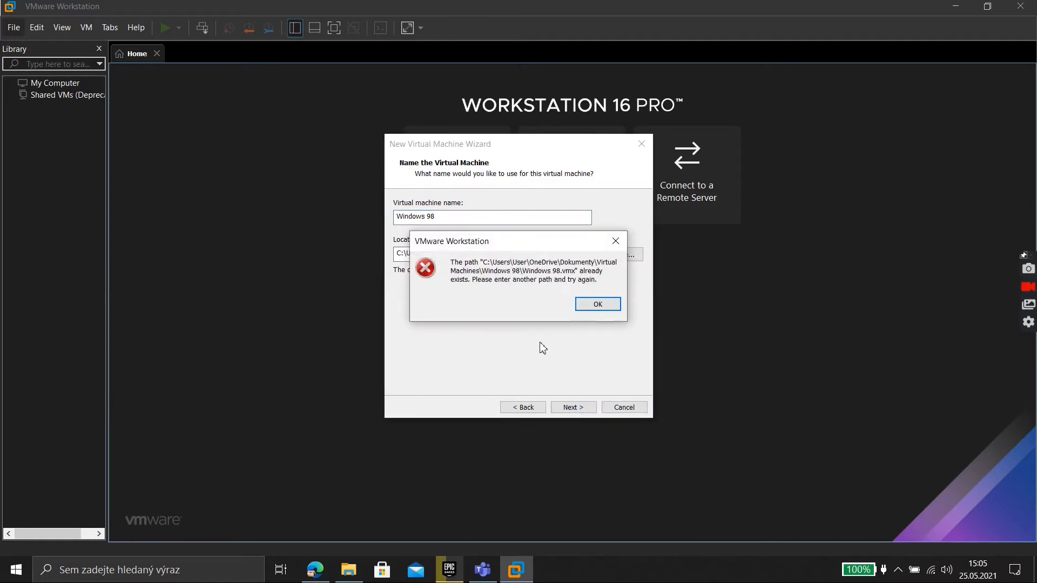
left_click(597, 304)
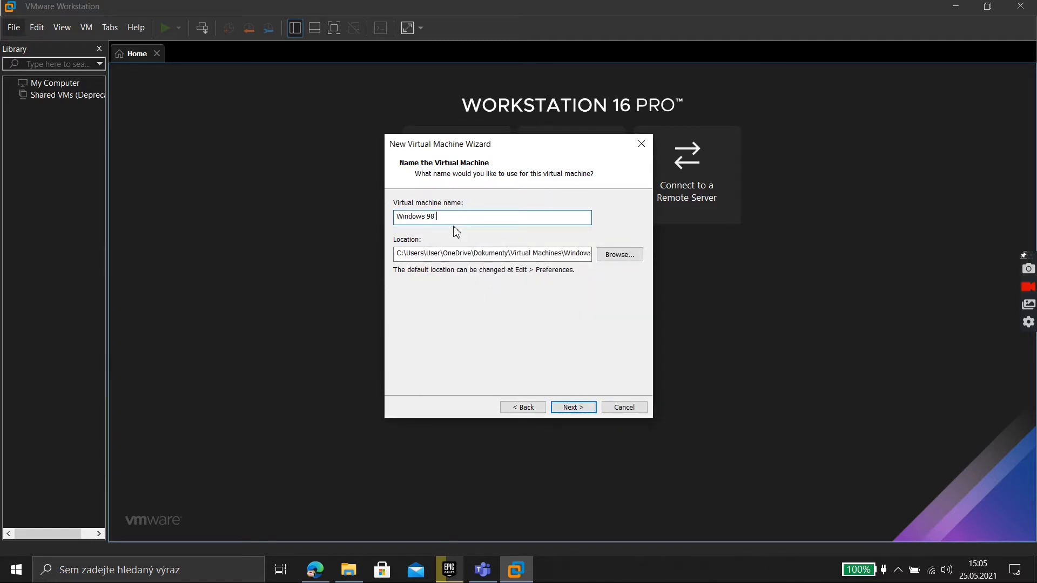
type("Old")
left_click(578, 409)
Keep the 8 GB split disk, finish the wizard, and power on the VM
left_click(582, 406)
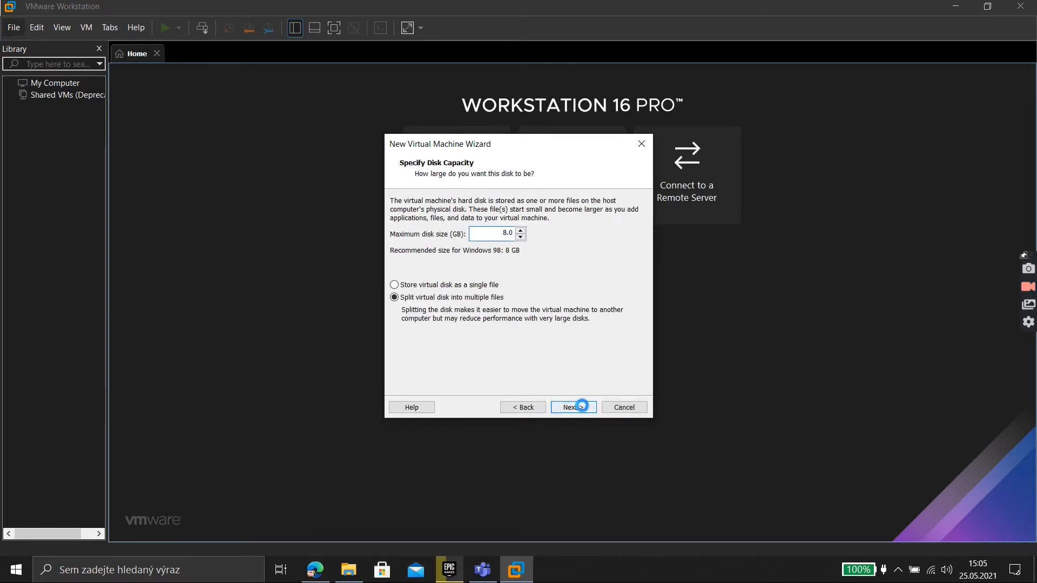
left_click(581, 412)
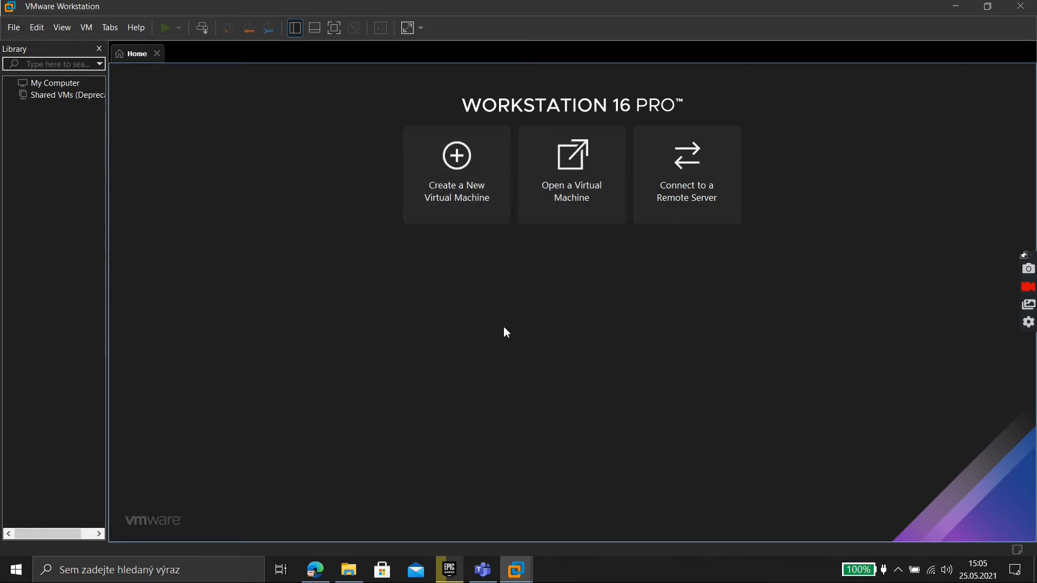
left_click(215, 106)
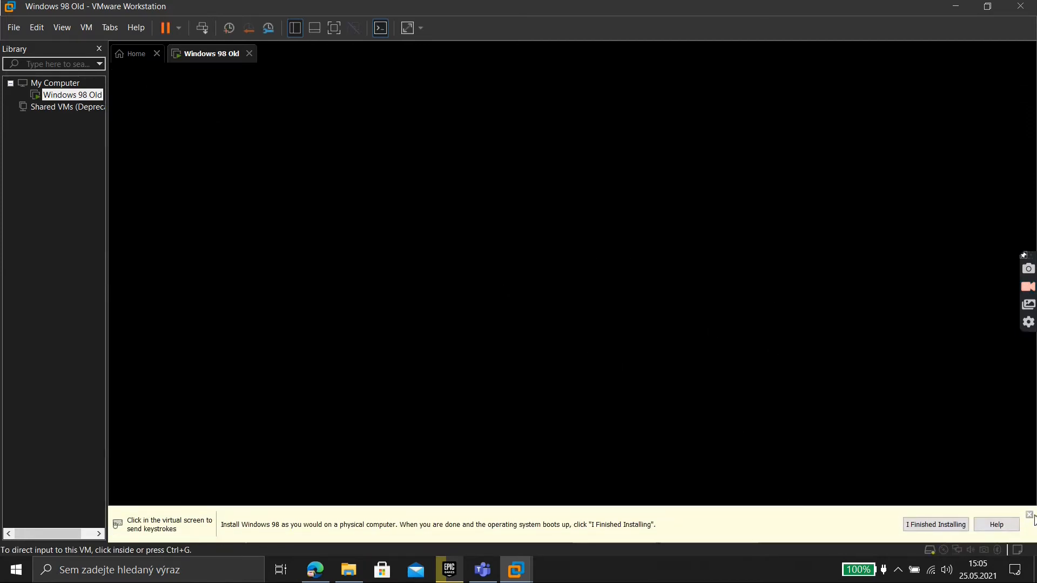
Hide the install hint bar and reset the Windows 98 Old machine, confirming the reset
left_click(1029, 515)
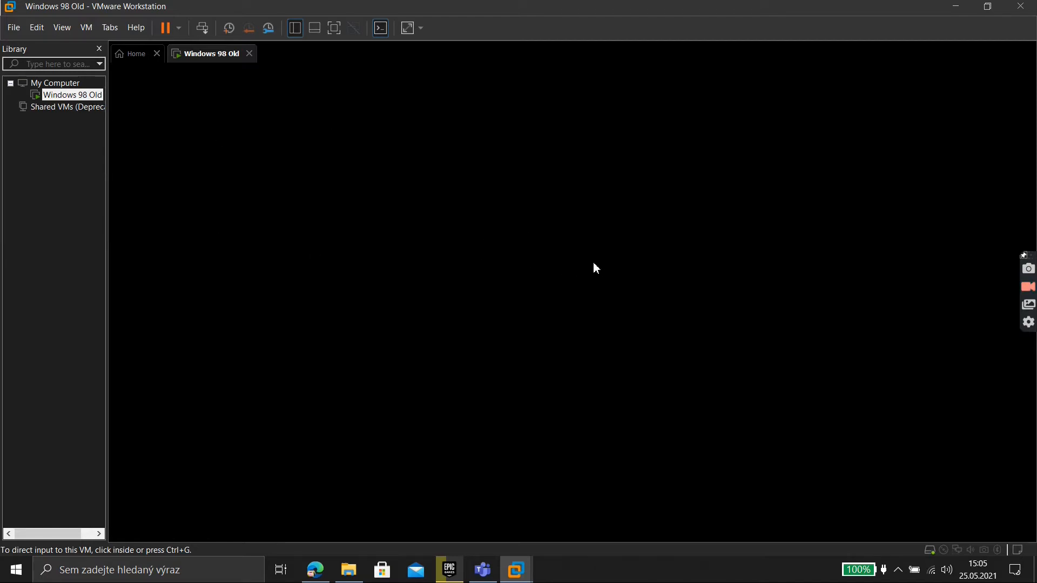
left_click(183, 25)
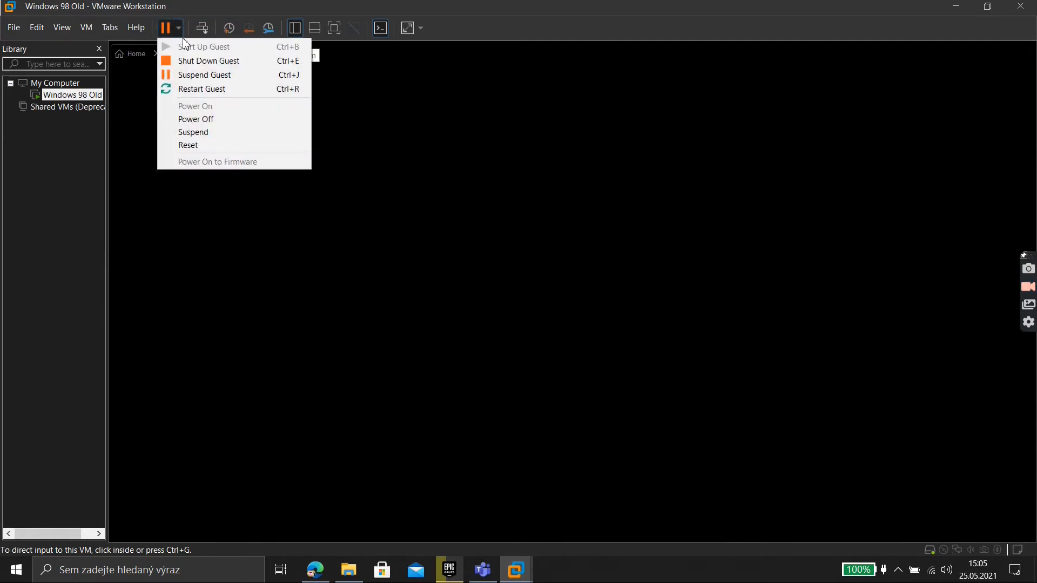
left_click(196, 145)
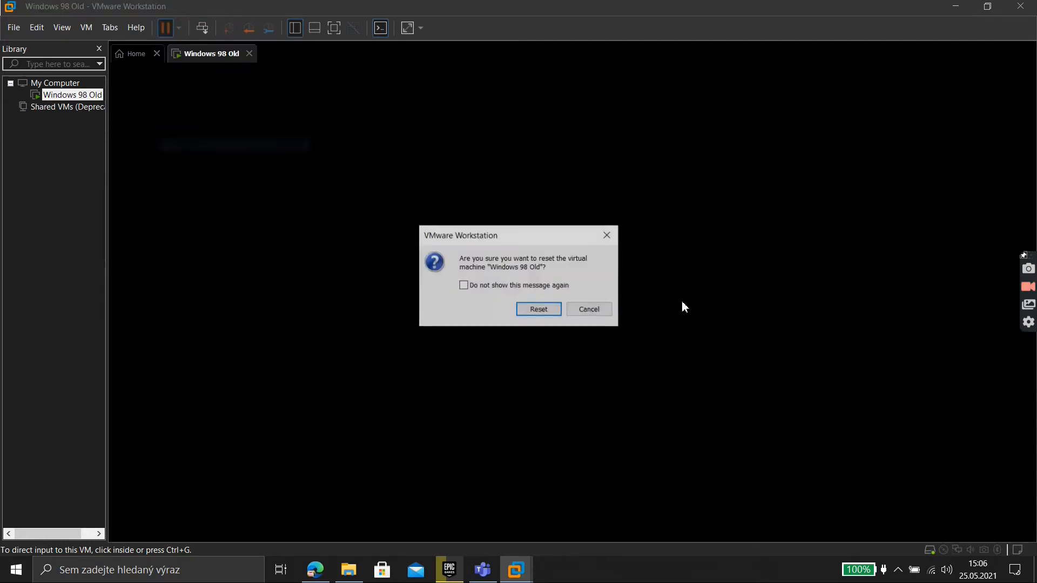
left_click(533, 316)
Boot the VM from CD-ROM and choose Start Windows 98 Setup from CD-ROM
left_click(522, 292)
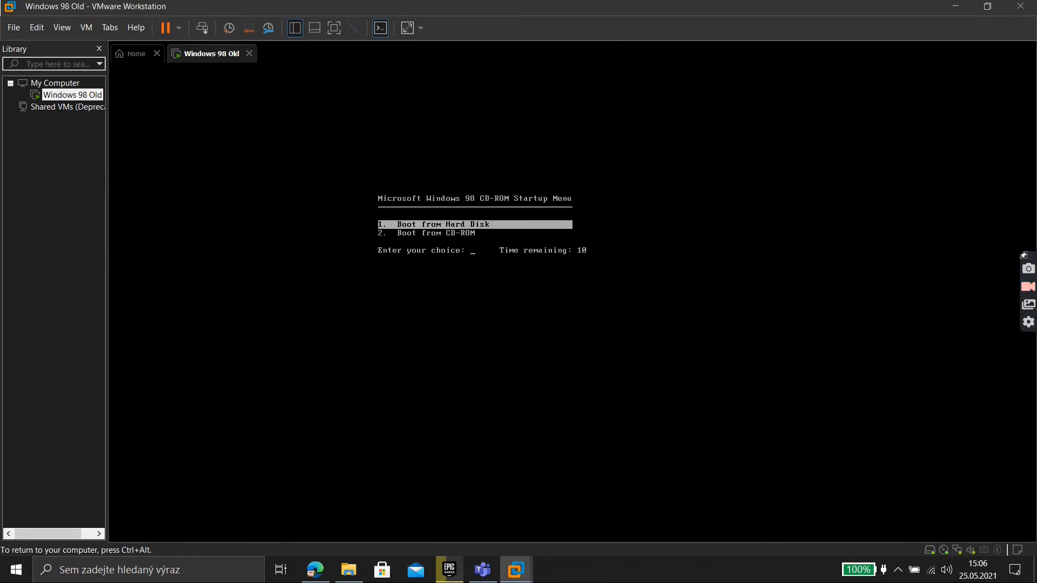
key("Down")
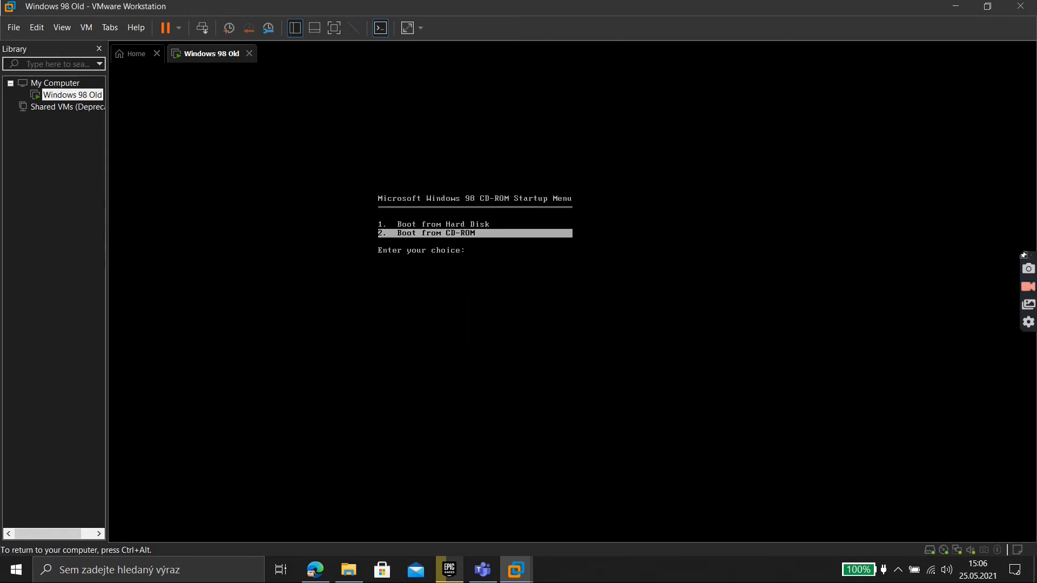
key("Return")
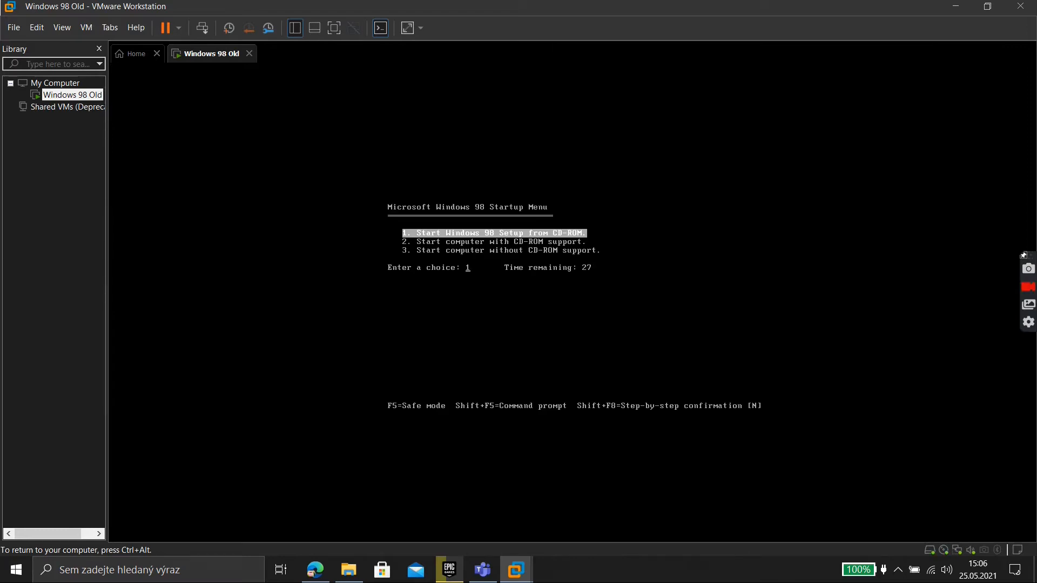
key("Return")
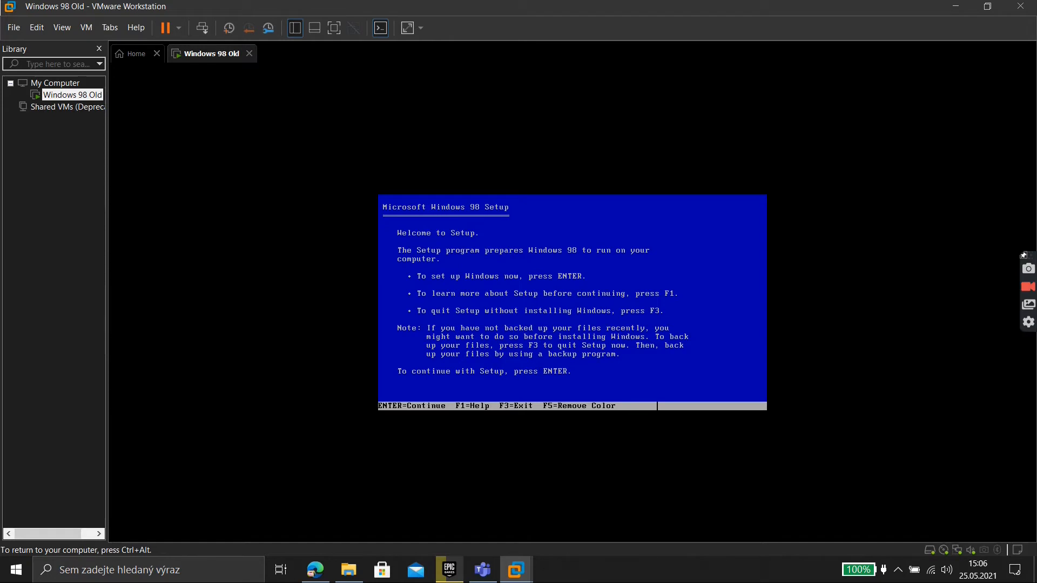
Configure the unallocated disk space without large disk support
key("Return")
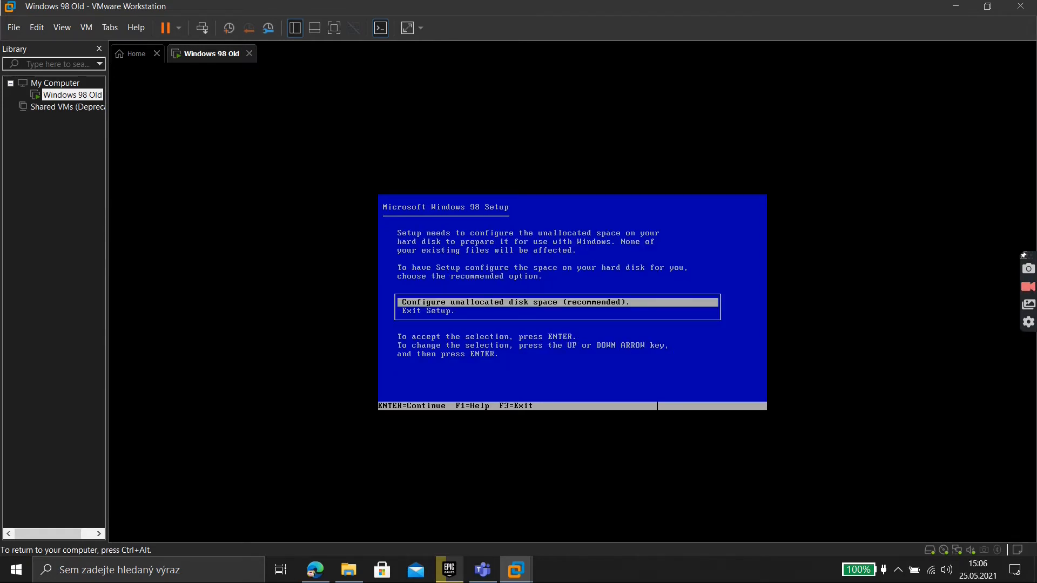
key("Return")
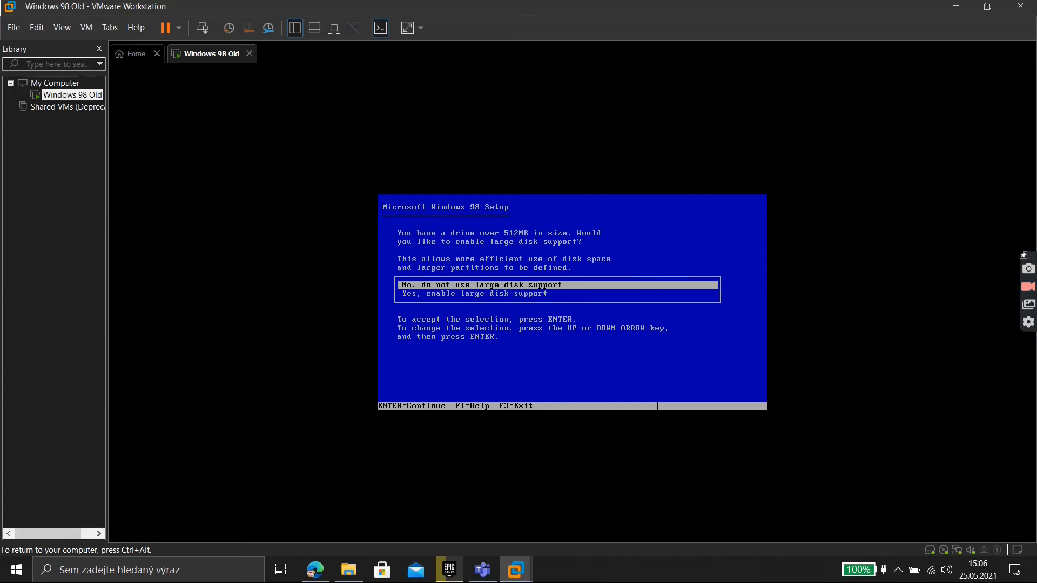
key("Return")
key("Return")
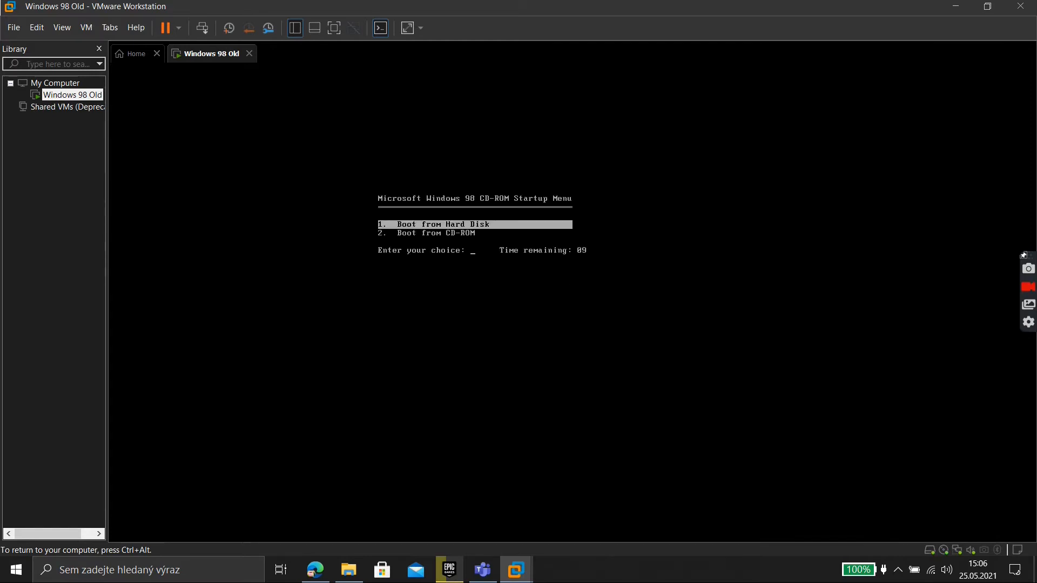
Reboot from CD-ROM, restart Windows 98 Setup, and let it run the routine system check
key("Down")
key("Return")
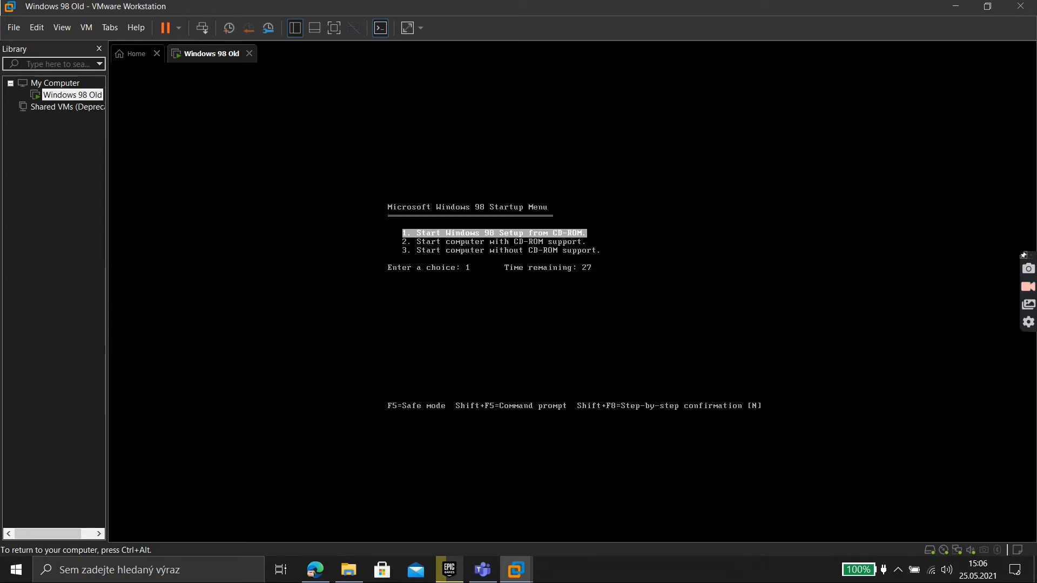
key("Return")
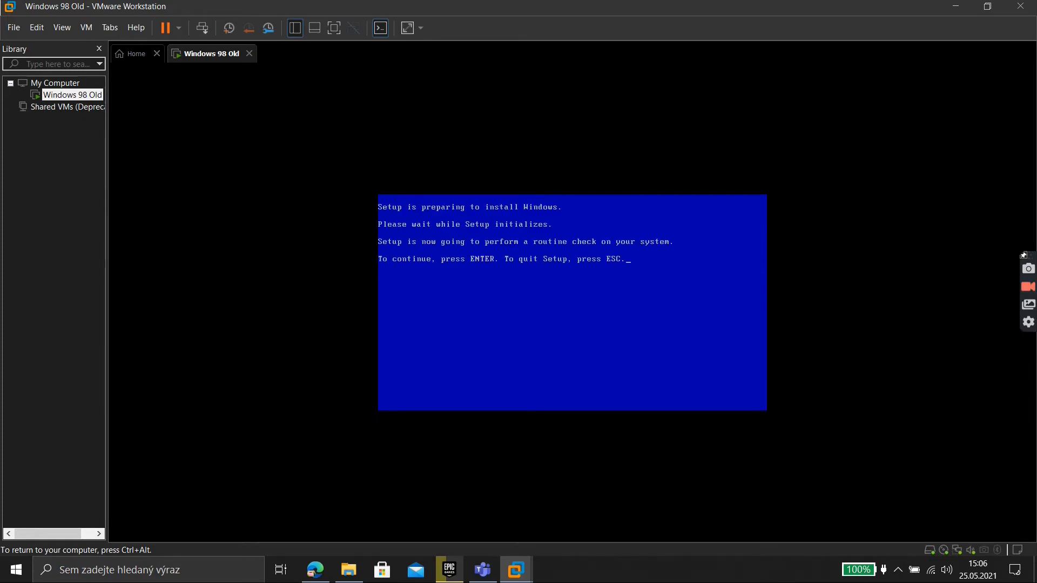
key("Return")
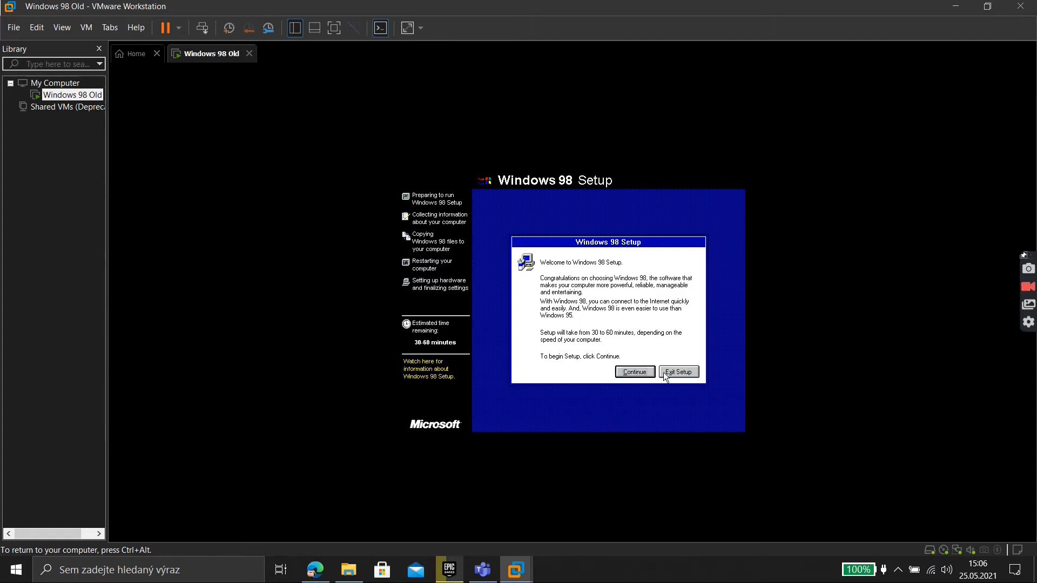
Install to C:\WINDOWS with the default setup options and the most common components
left_click(637, 373)
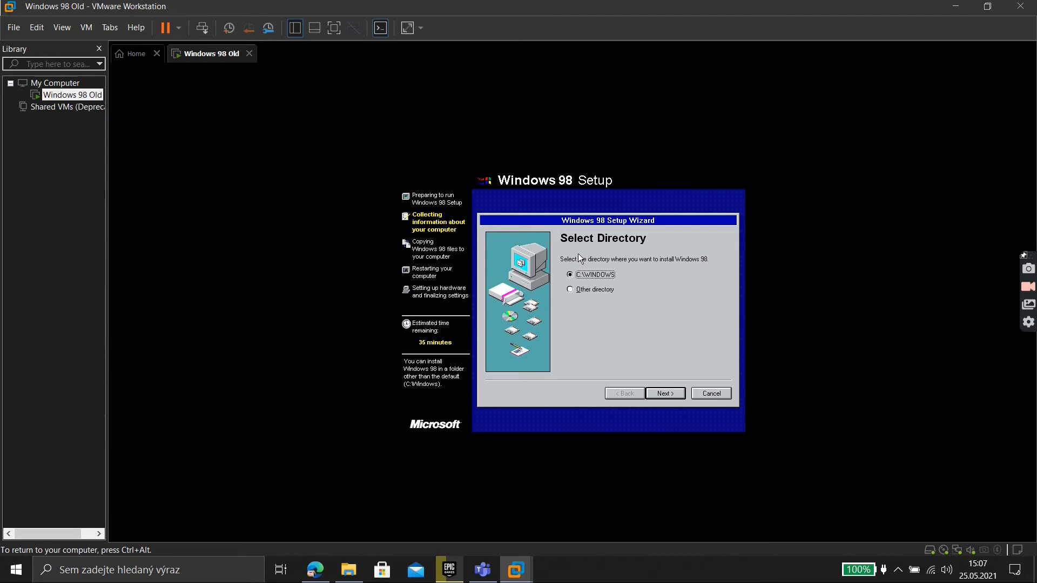
key("Return")
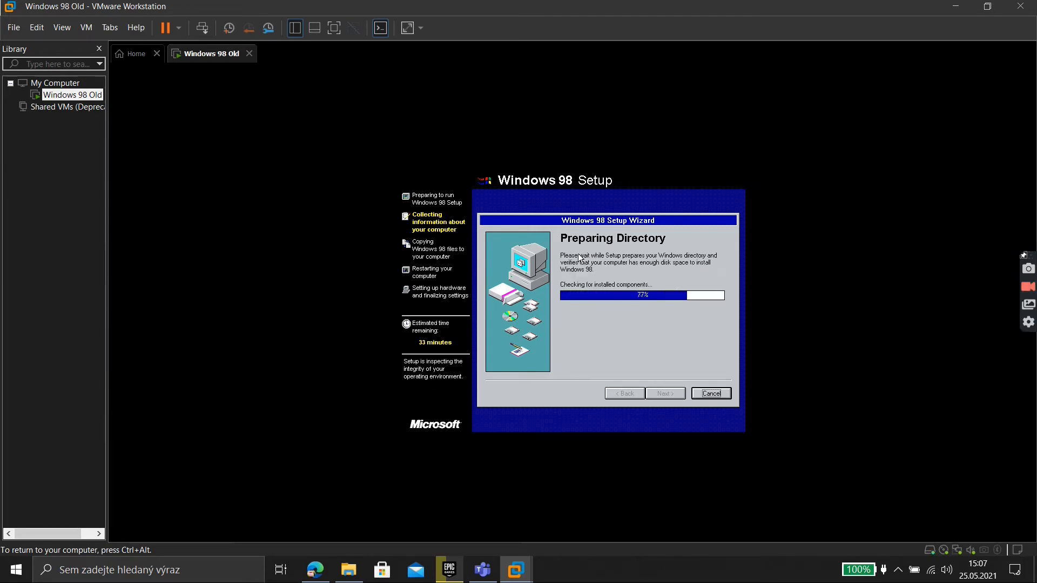
key("Return")
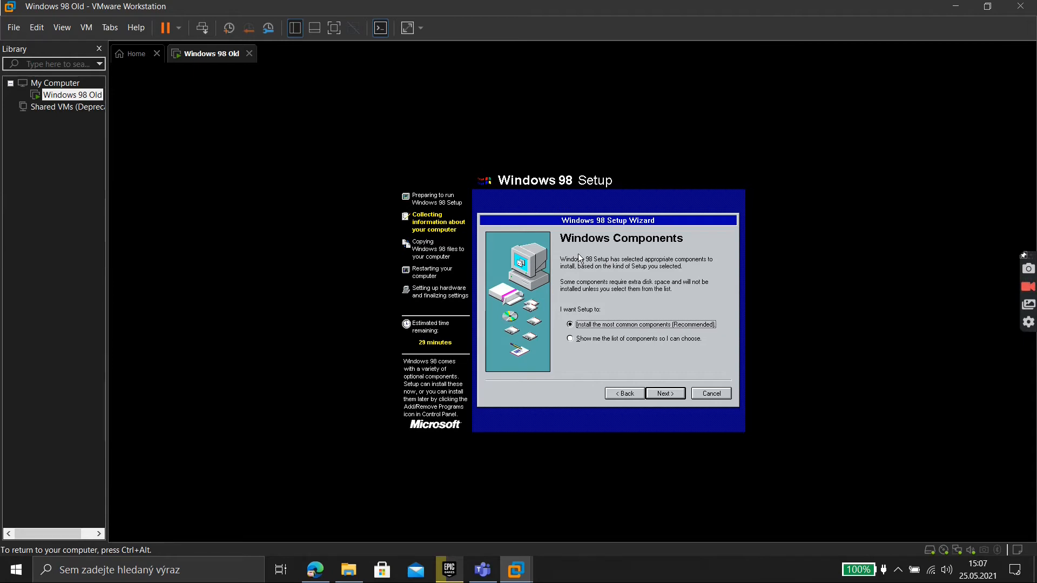
key("Return")
Set the computer name, choose Czech Republic as location, and start copying files
key("BackSpace")
type("WIN")
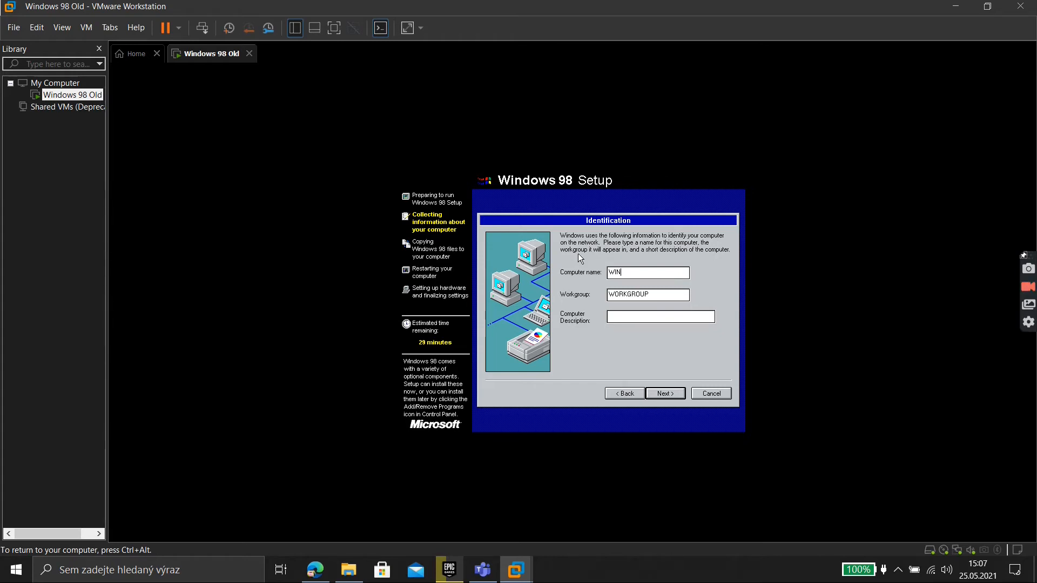
key("Return")
key("Up")
key("Up")
key("Up")
key("Up")
key("Up")
key("Up")
key("Up")
key("Up")
key("Up")
key("Up")
key("Up")
key("Up")
key("Up")
key("Up")
key("Up")
key("Up")
key("Up")
key("Up")
key("Up")
key("Up")
key("Up")
key("Up")
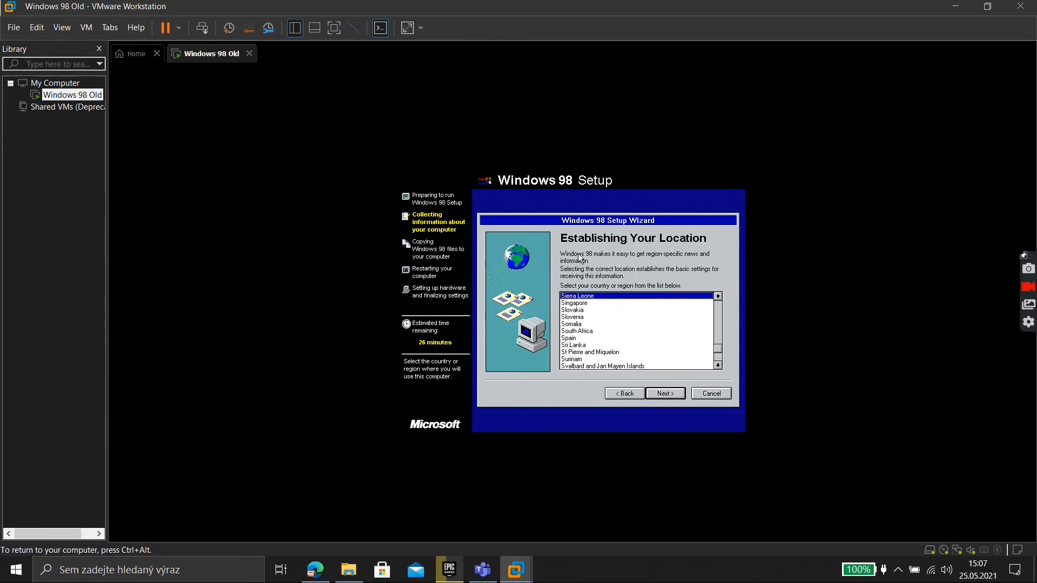
key("Up")
key("Up")
key("Up")
key("Up")
key("Up")
key("Up")
key("Up")
key("Up")
key("Up")
key("Up")
key("Up")
key("Up")
key("Up")
key("Up")
key("Up")
key("Up")
key("Up")
key("Up")
key("Up")
key("Up")
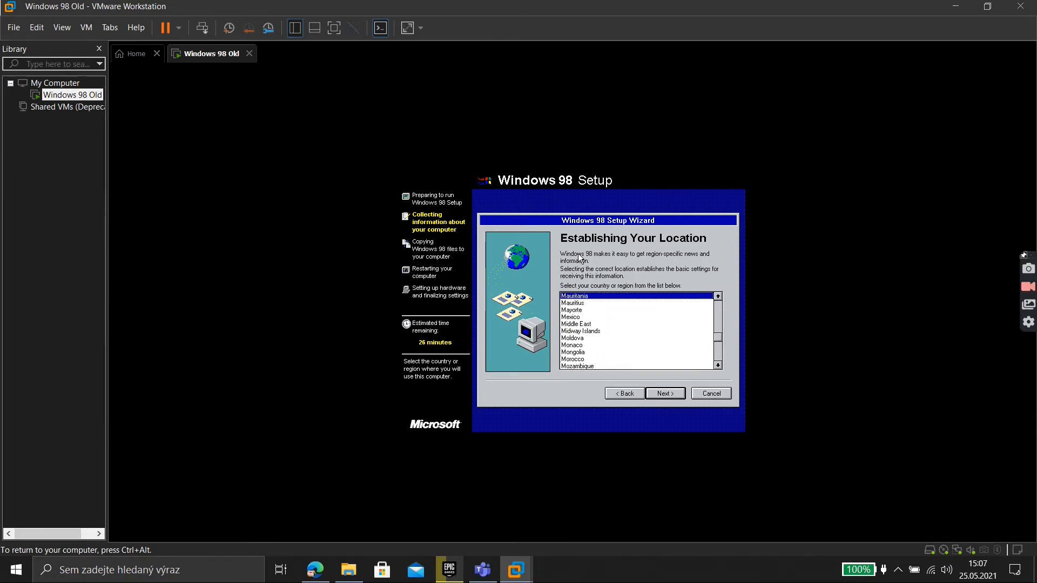
key("Up")
key("Up")
key("Up")
key("Up")
key("Up")
key("Up")
key("Up")
key("Up")
key("Up")
key("Up")
key("Up")
key("Up")
key("Up")
key("Up")
key("Up")
key("Up")
key("Up")
key("Up")
key("Up")
key("Up")
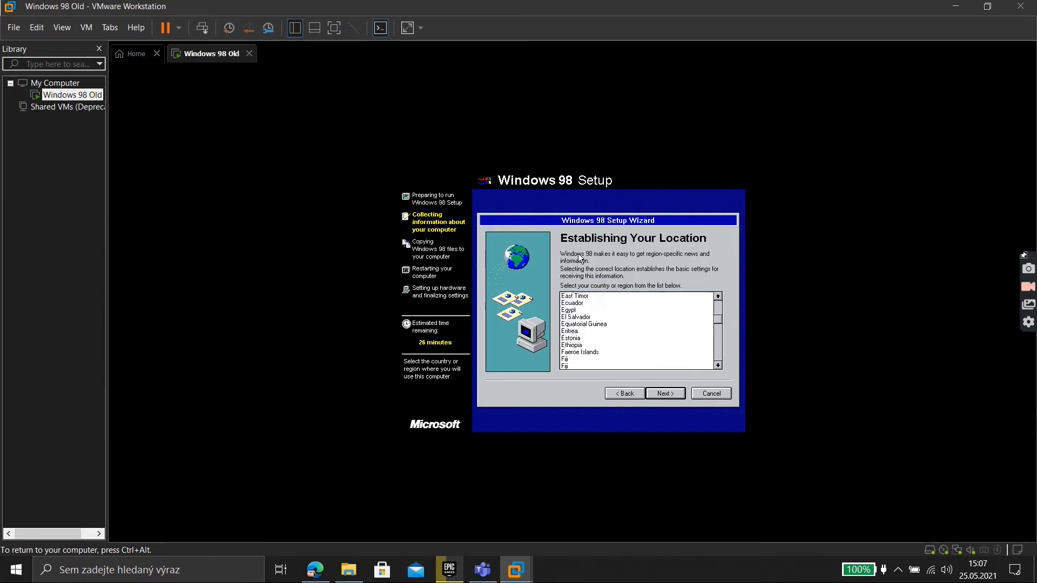
key("Down")
key("Down")
key("Down")
key("Down")
key("Down")
key("Down")
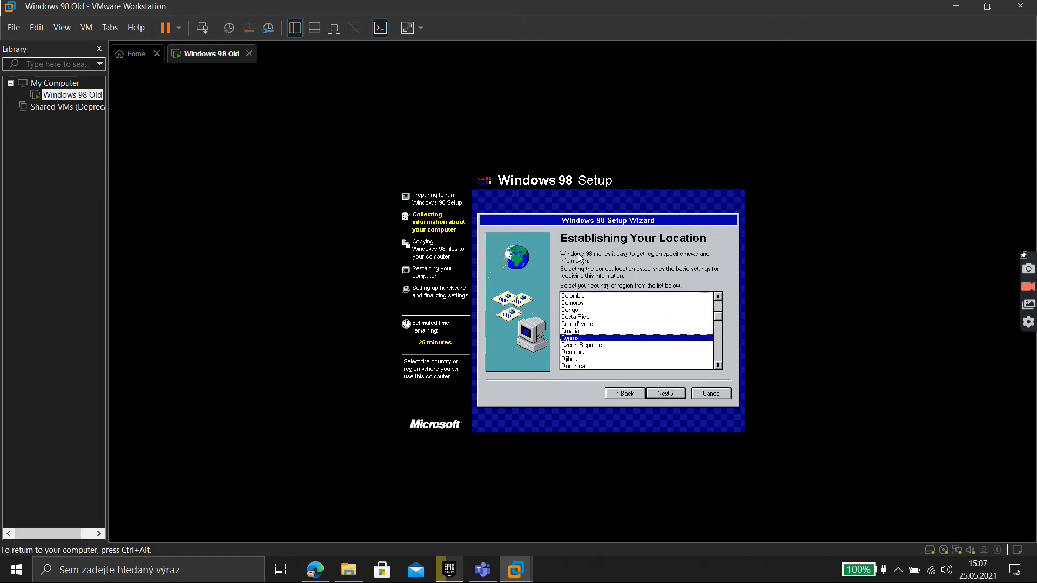
key("Return")
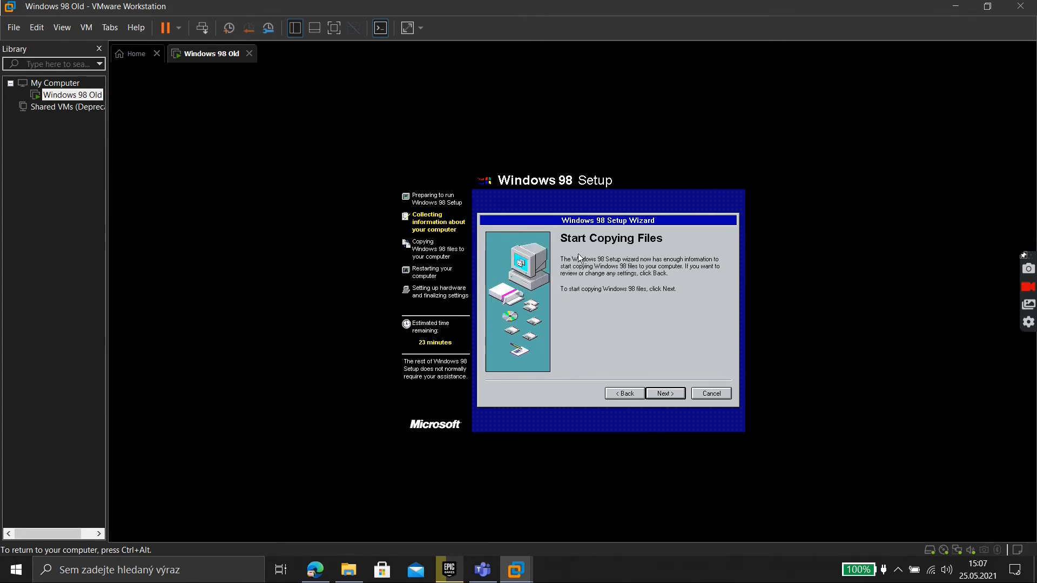
key("Return")
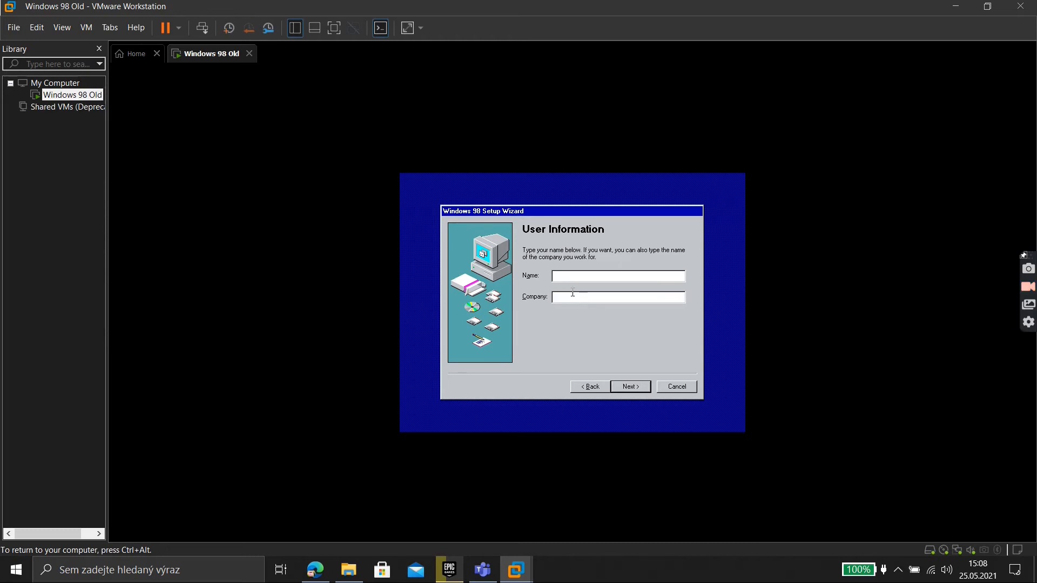
Complete the user information and accept the Windows 98 license agreement
type("id")
key("Return")
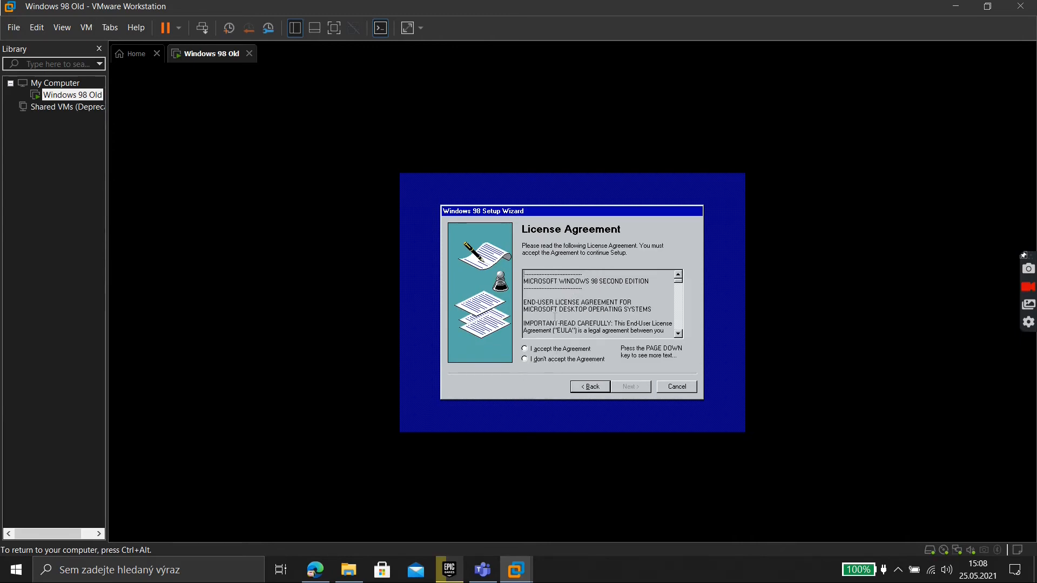
left_click(534, 349)
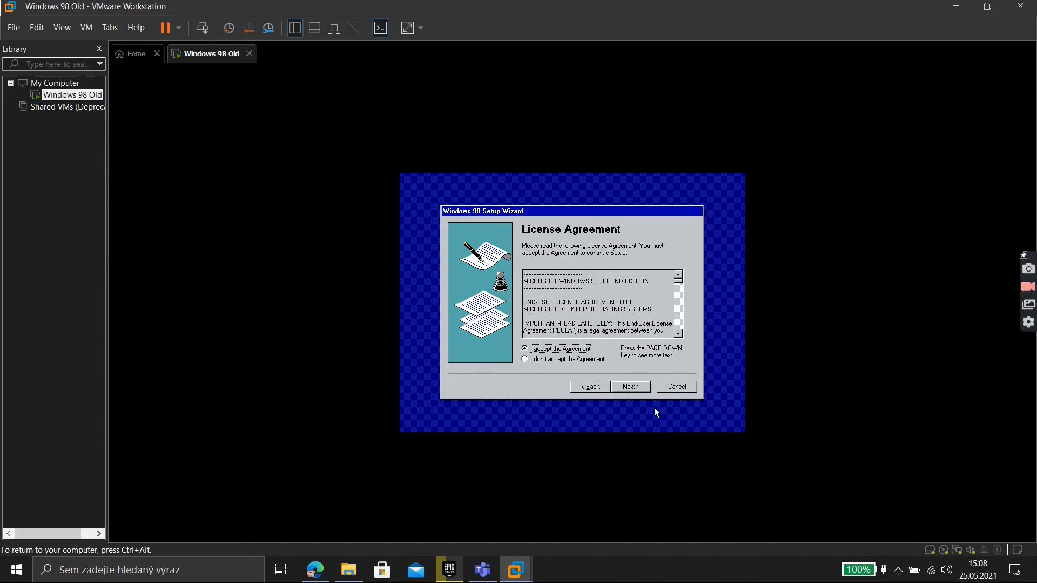
left_click(620, 384)
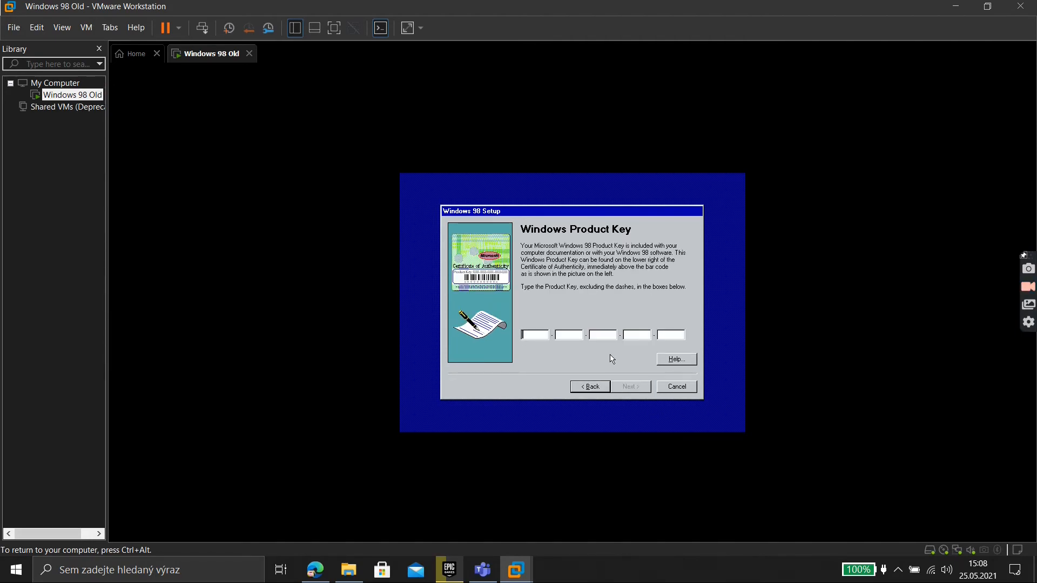
Enter and correct the product key, then finish the Start Wizard
type("FT9")
type("RPR49-")
type("VDHZD")
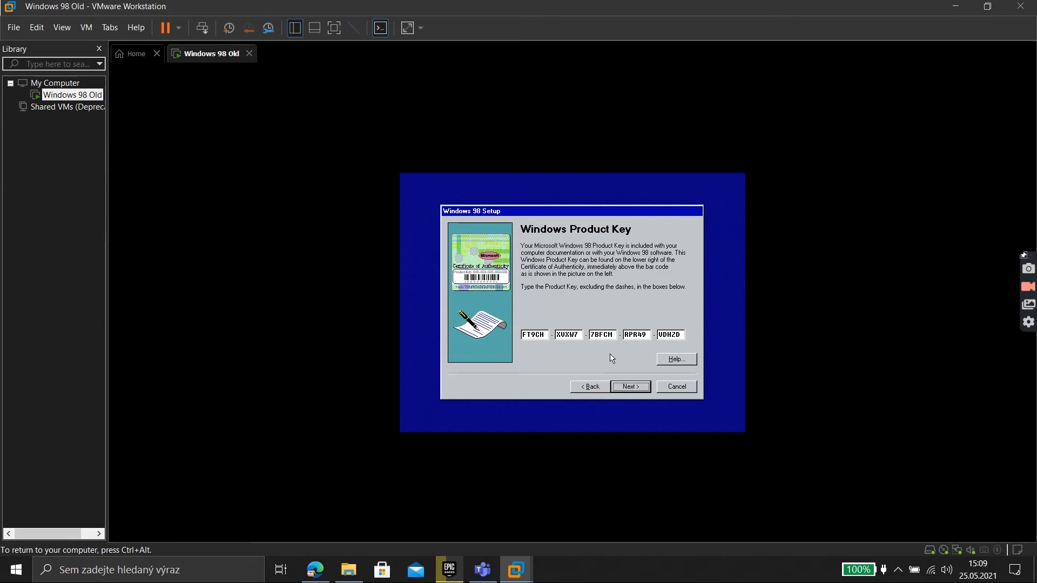
key("BackSpace")
key("BackSpace")
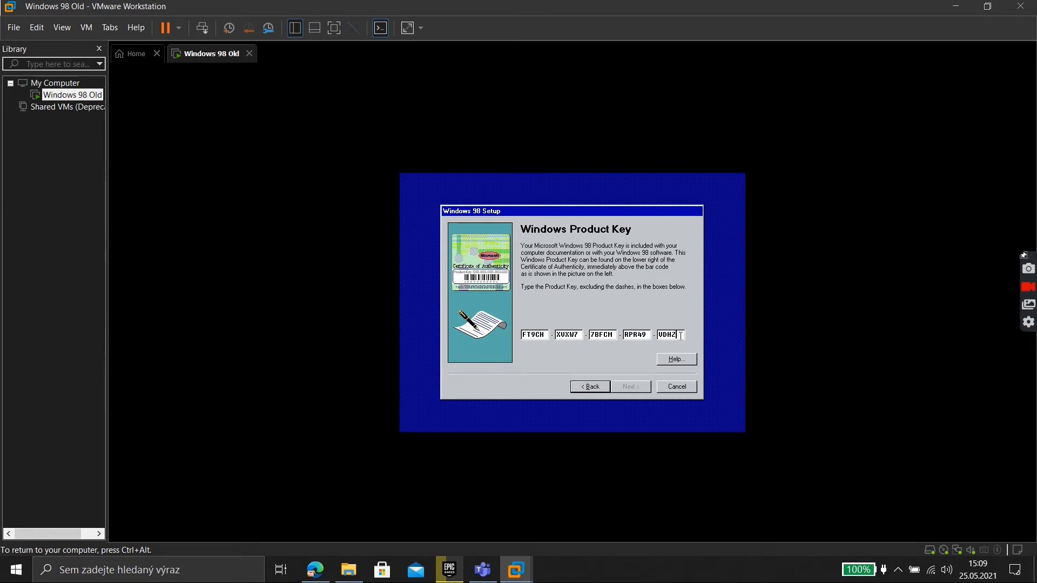
type("YD")
key("Return")
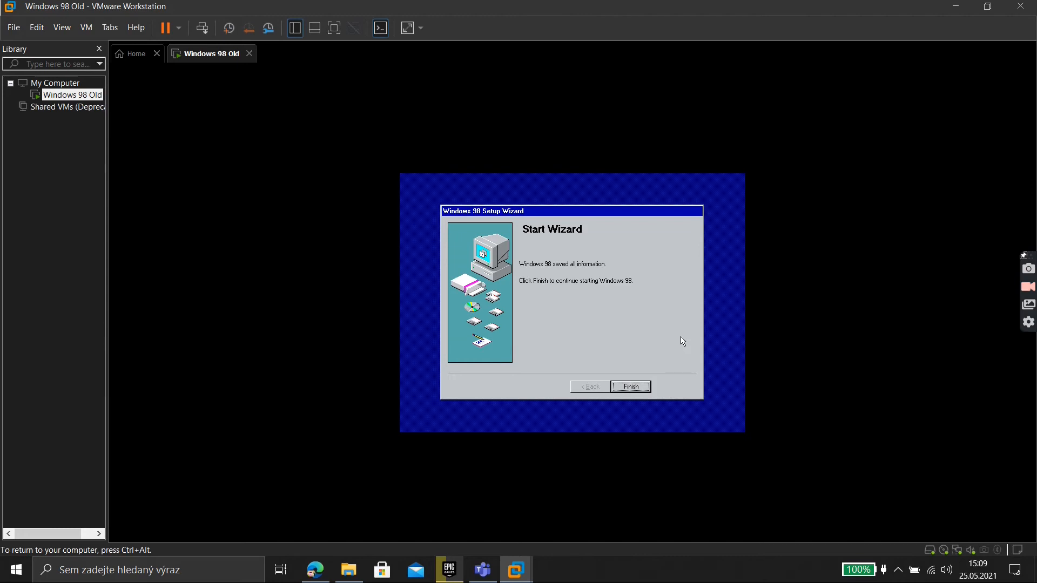
key("Return")
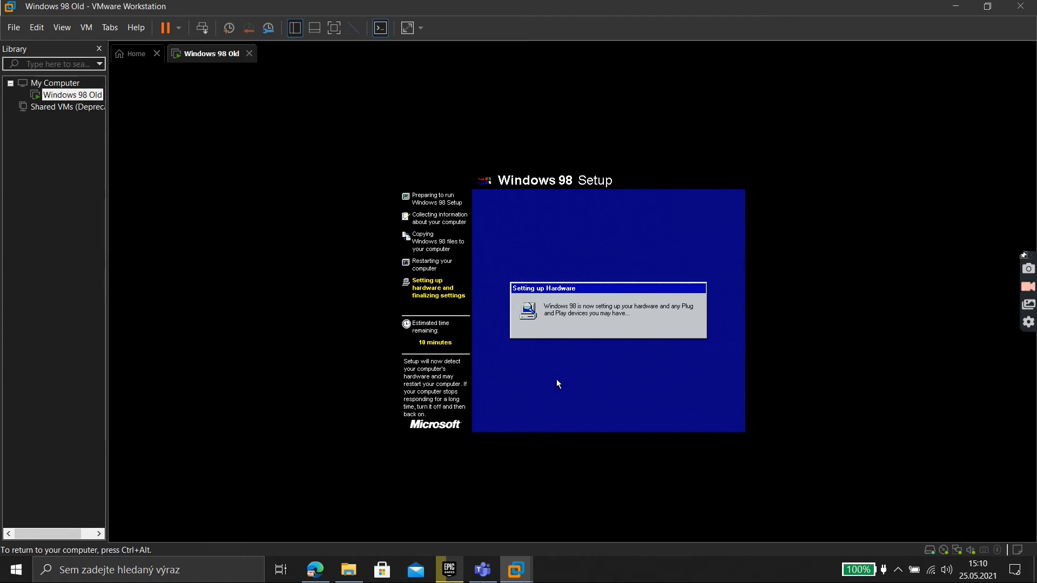
Restart the guest immediately and let hardware setup reach Date/Time Properties
key("Return")
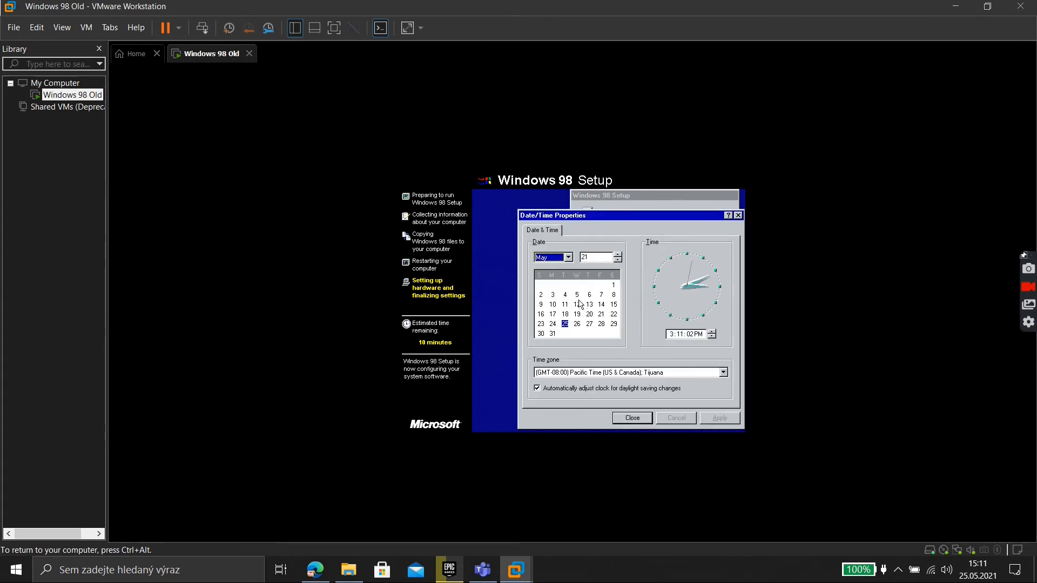
Choose (GMT+01:00) Belgrade, Bratislava, Budapest, Ljubljana, Prague, apply it, and close Date/Time Properties
left_click(603, 373)
scroll(603, 306, "down", 4)
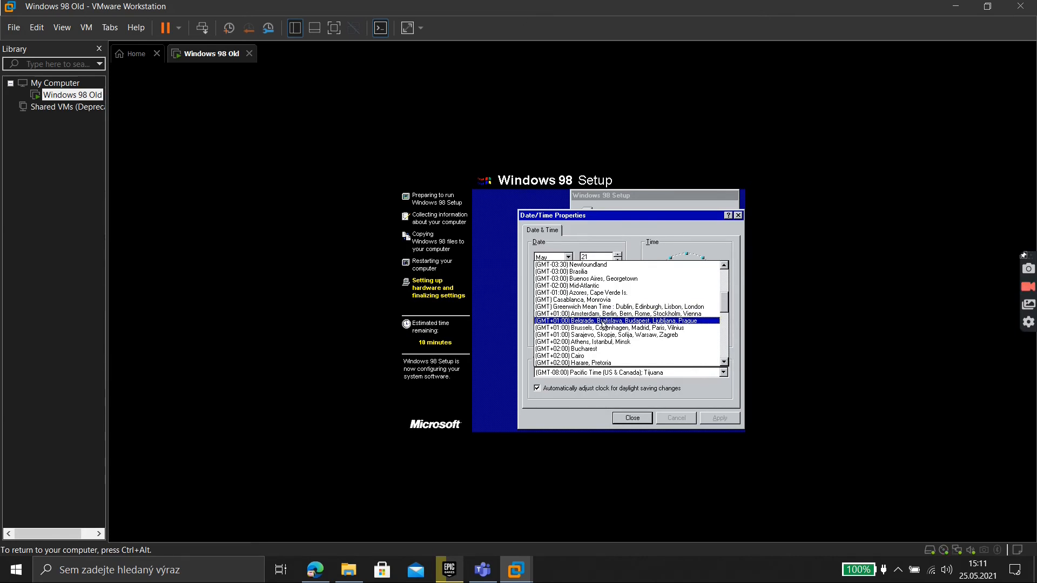
scroll(601, 335, "down", 5)
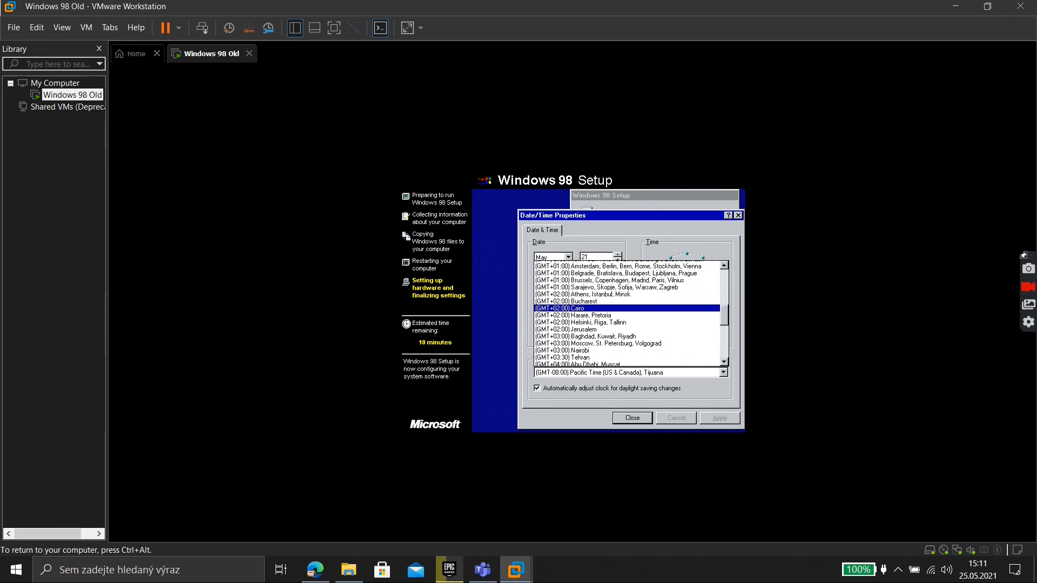
scroll(598, 335, "up", 4)
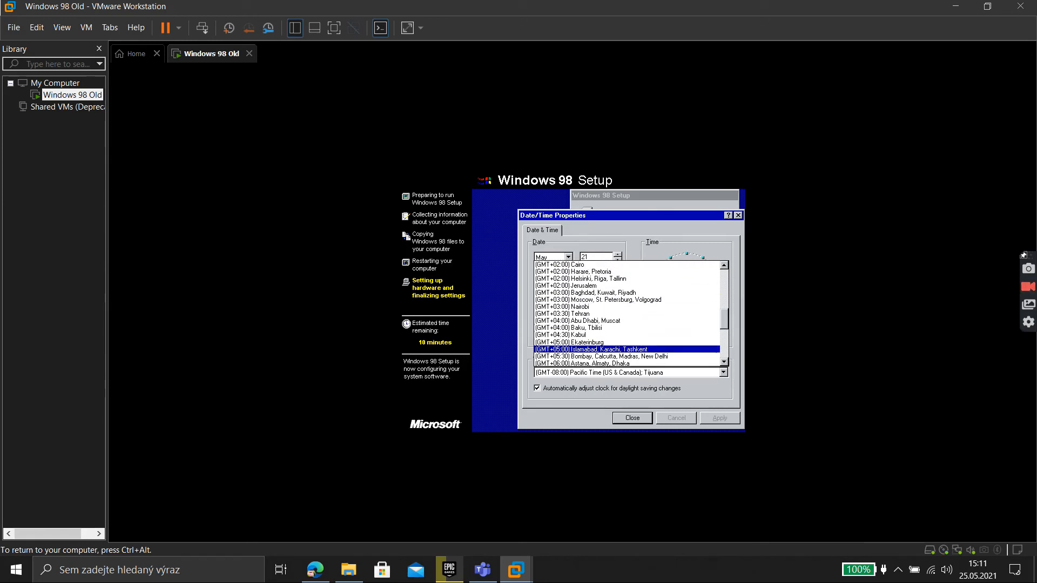
scroll(647, 335, "up", 3)
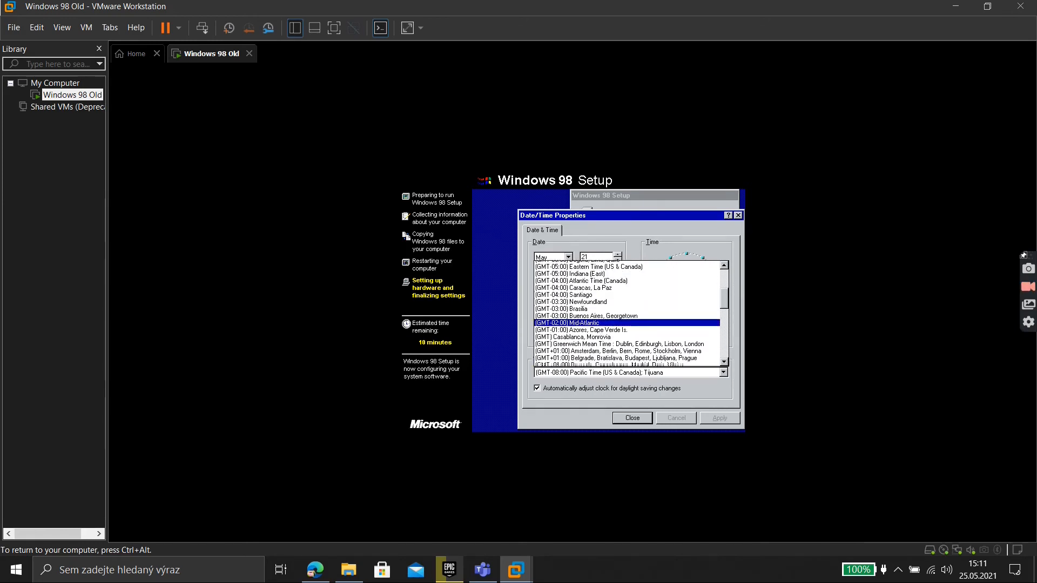
left_click(682, 342)
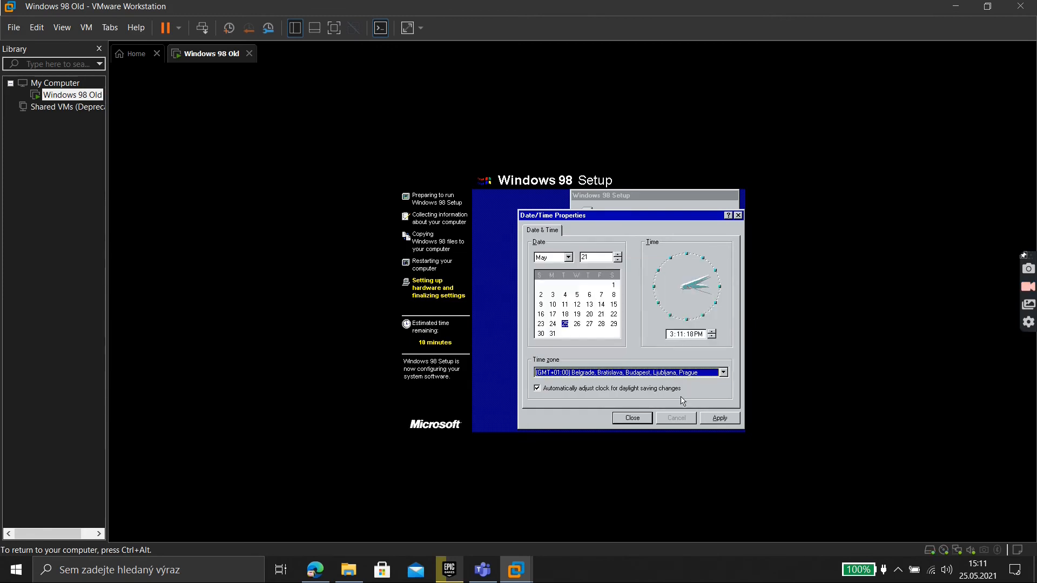
left_click(720, 418)
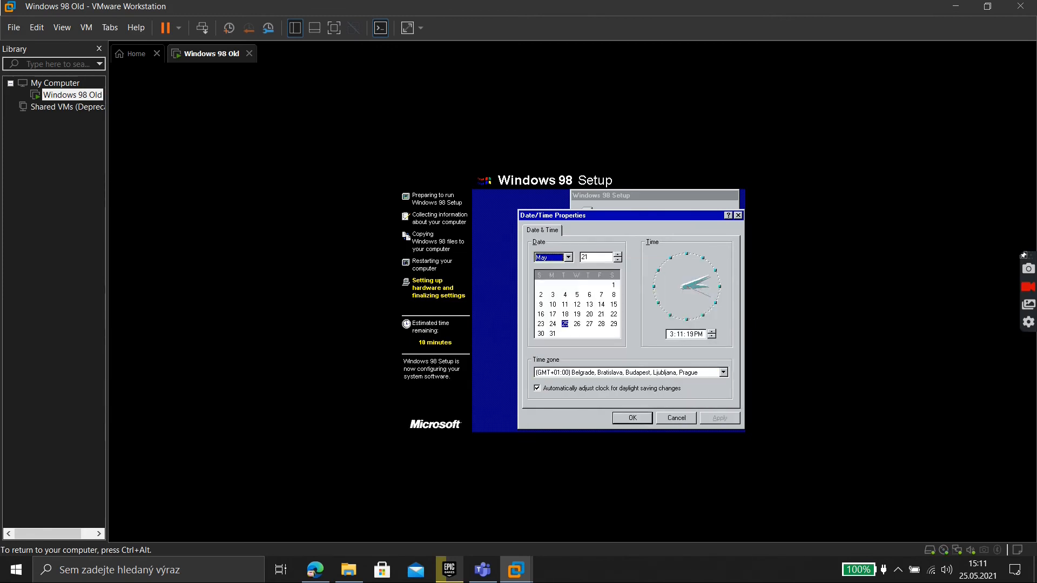
left_click(647, 419)
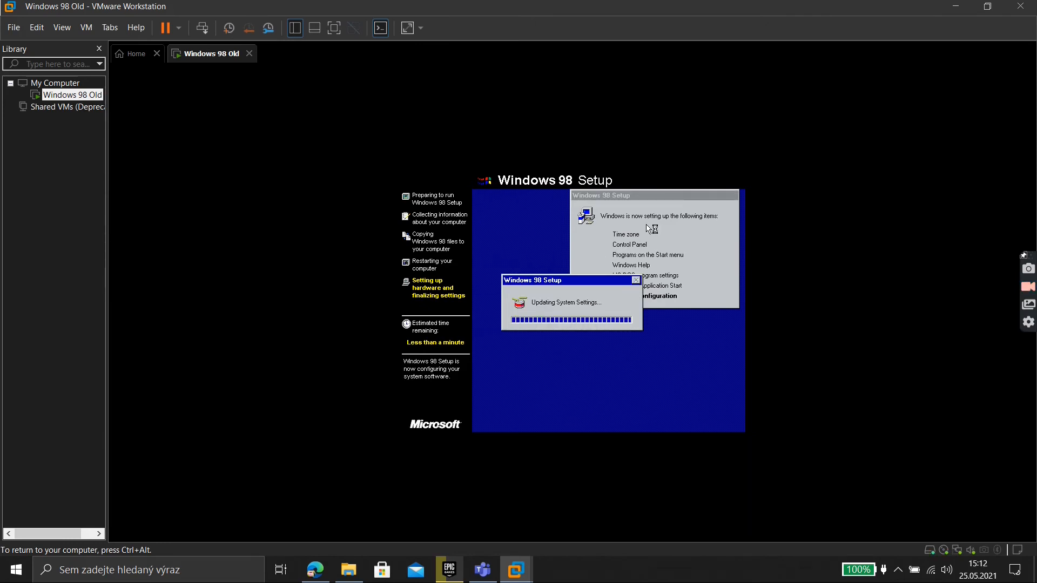
Restart Windows 98 immediately and dismiss the Enter Network Password prompt to reach the desktop
key("Return")
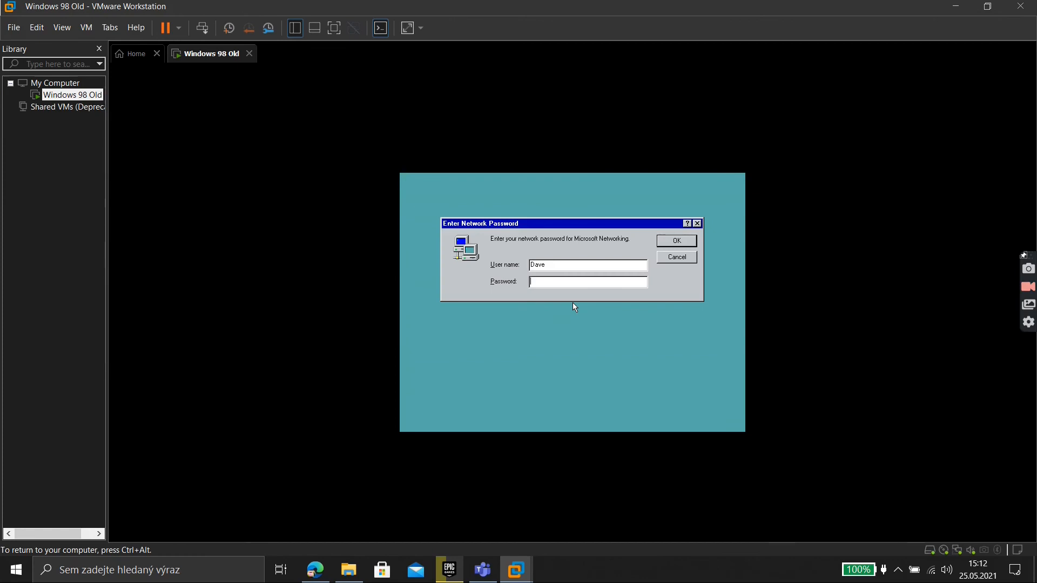
key("Return")
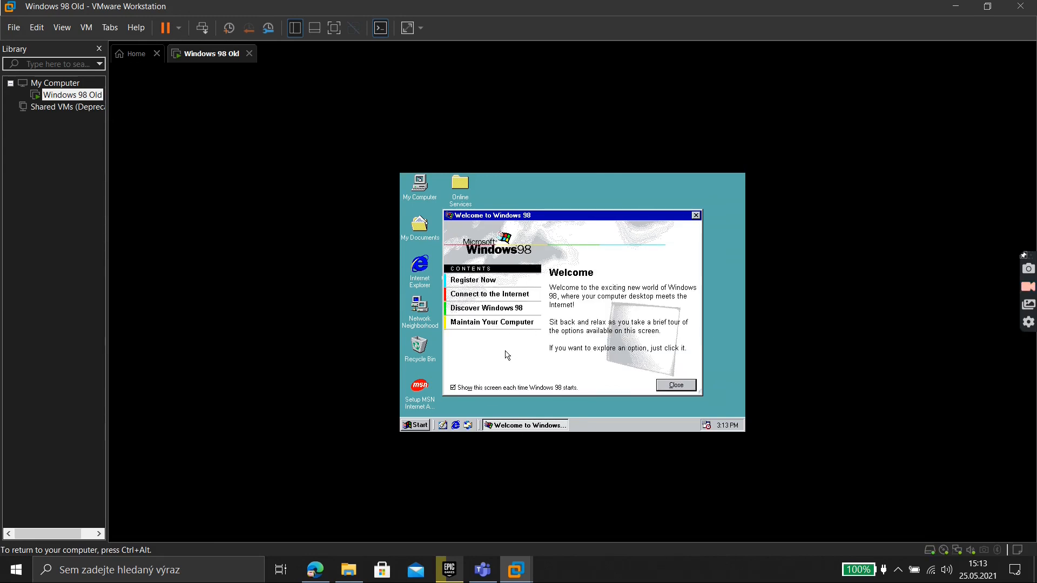
Turn off 'Show this screen each time', cancel the Internet Connection Wizard, and close the Welcome window
left_click(524, 389)
left_click(488, 297)
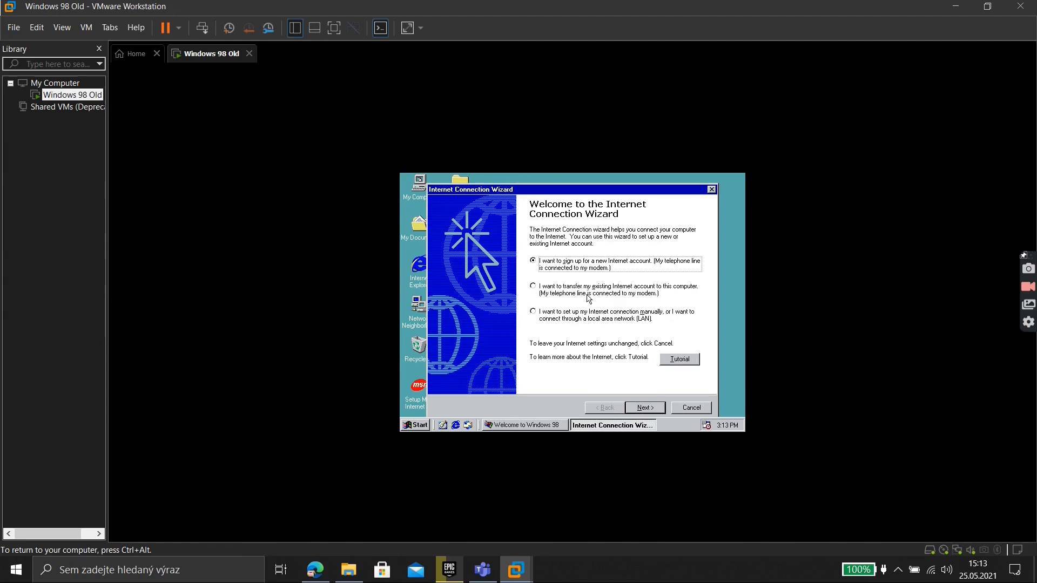
left_click(683, 408)
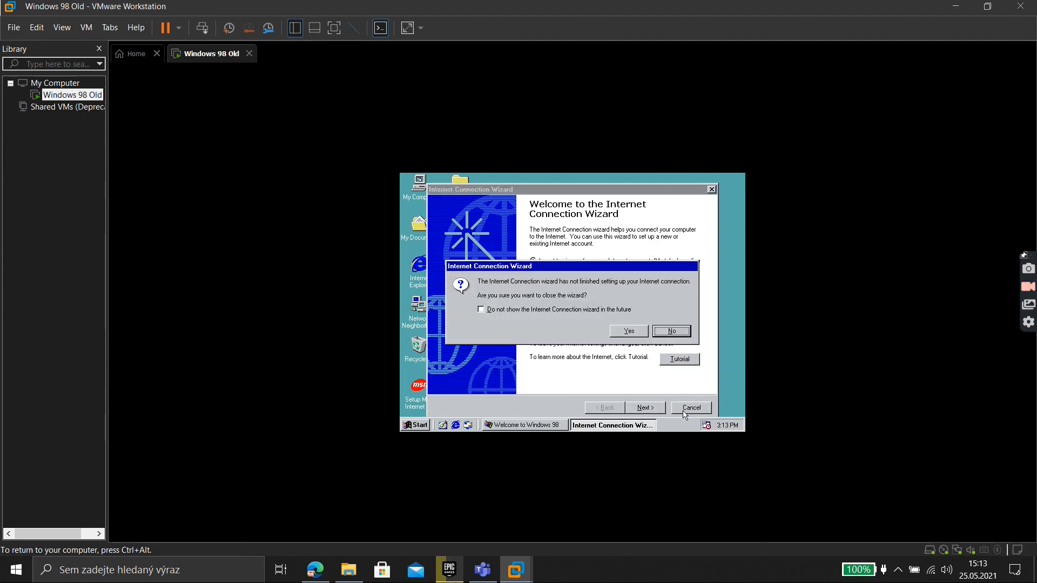
left_click(616, 333)
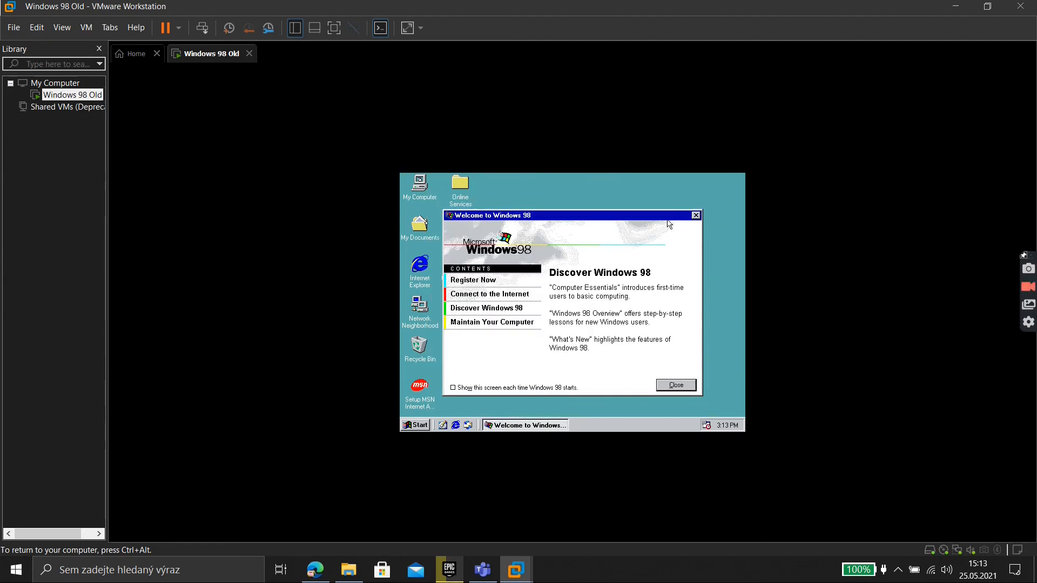
left_click(683, 385)
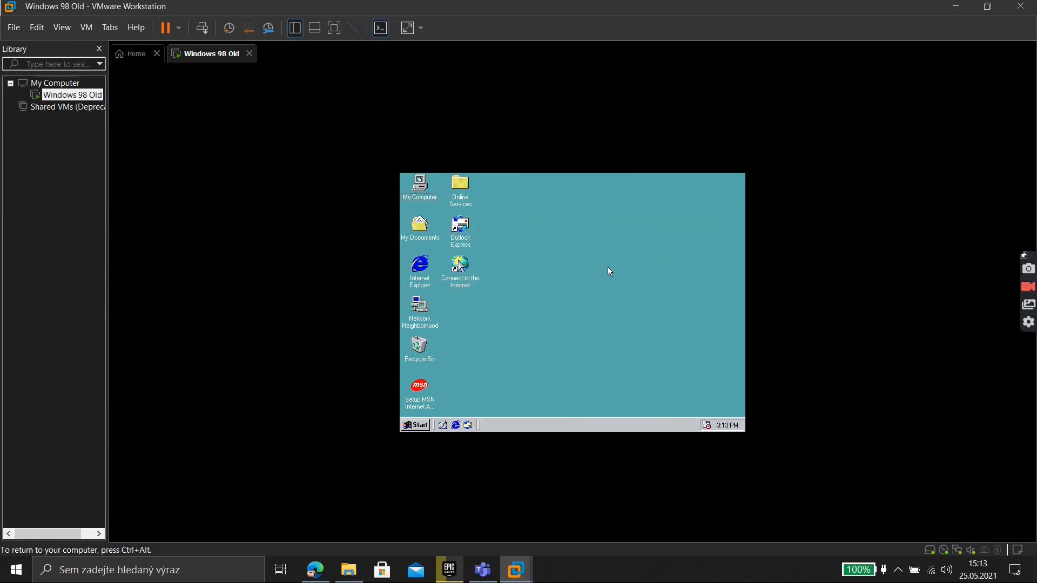
Shut down Windows 98 from the Start menu's Shut Down dialog with 'Shut down' selected
left_click(414, 425)
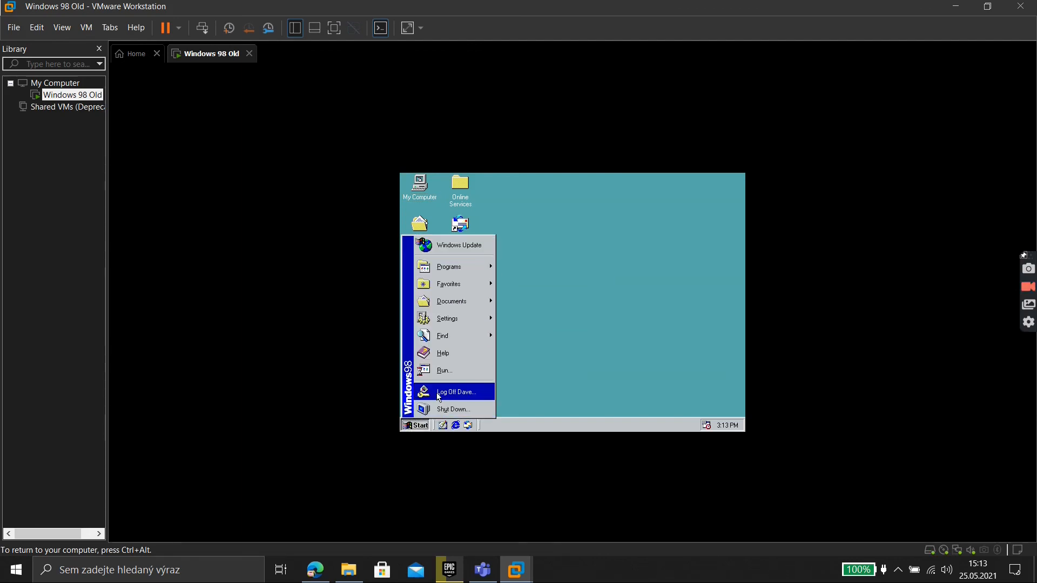
left_click(438, 409)
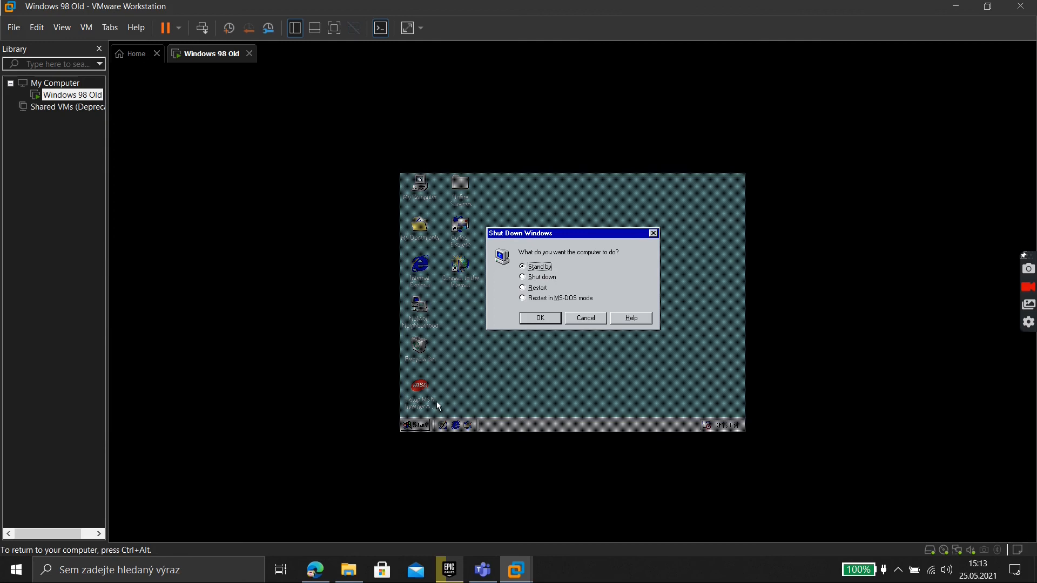
left_click(538, 277)
left_click(531, 317)
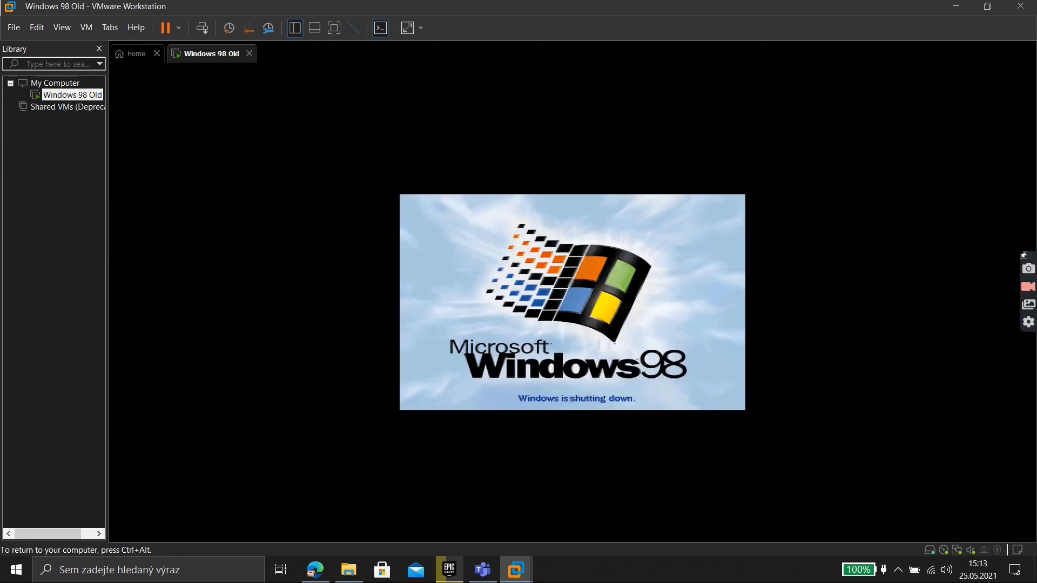